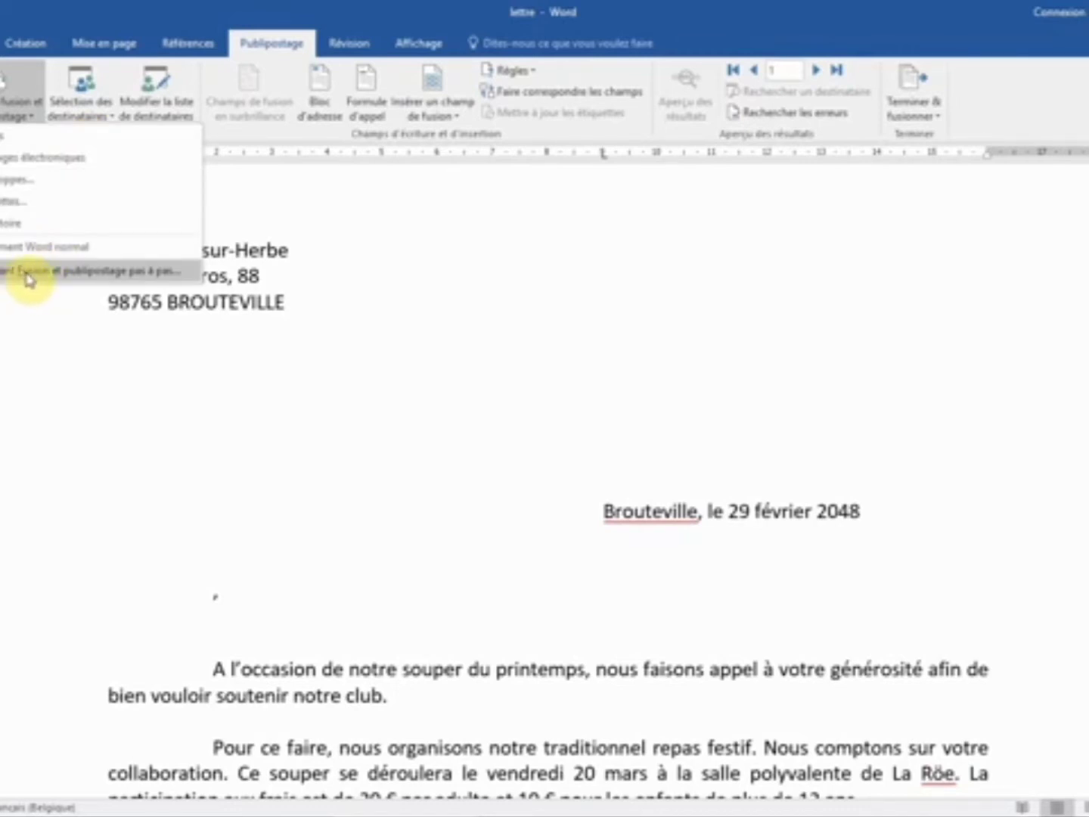
Start the step-by-step mail merge wizard and run it from step 1 for letters, using the current document, up to recipient selection.
{"action": "left_click", "coordinate": [27, 274]}
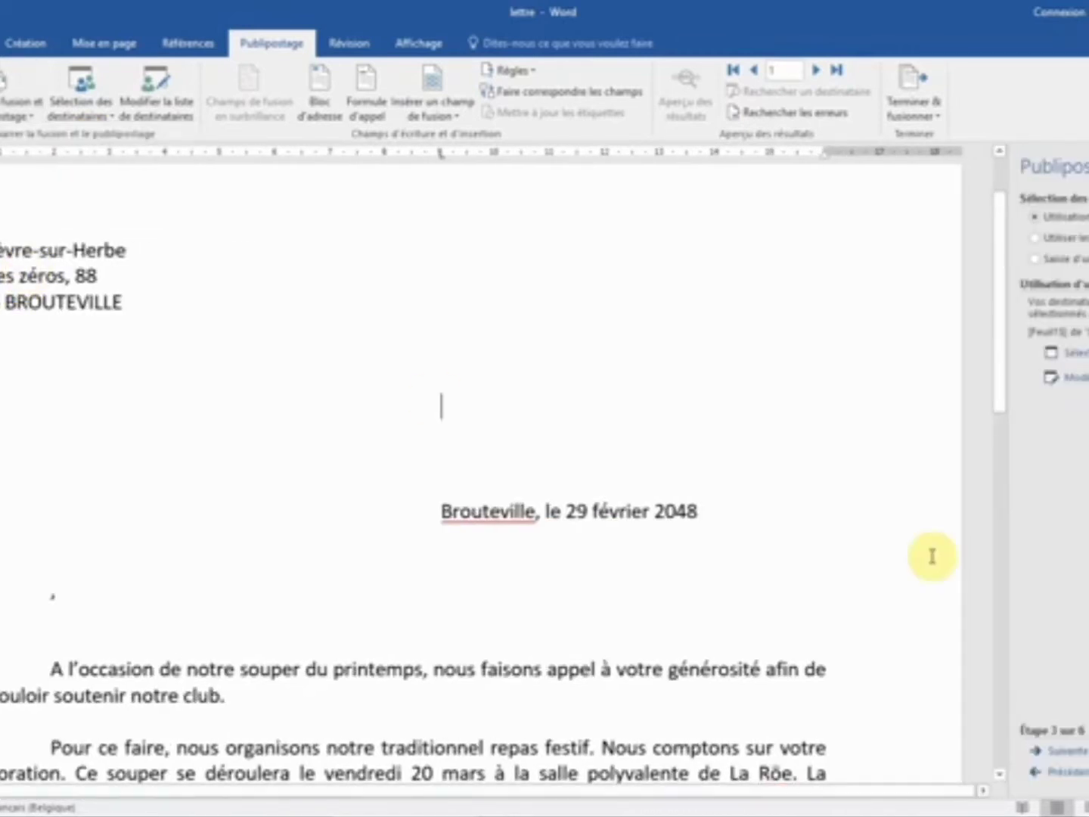
{"action": "left_click", "coordinate": [1059, 772]}
{"action": "left_click", "coordinate": [1059, 771]}
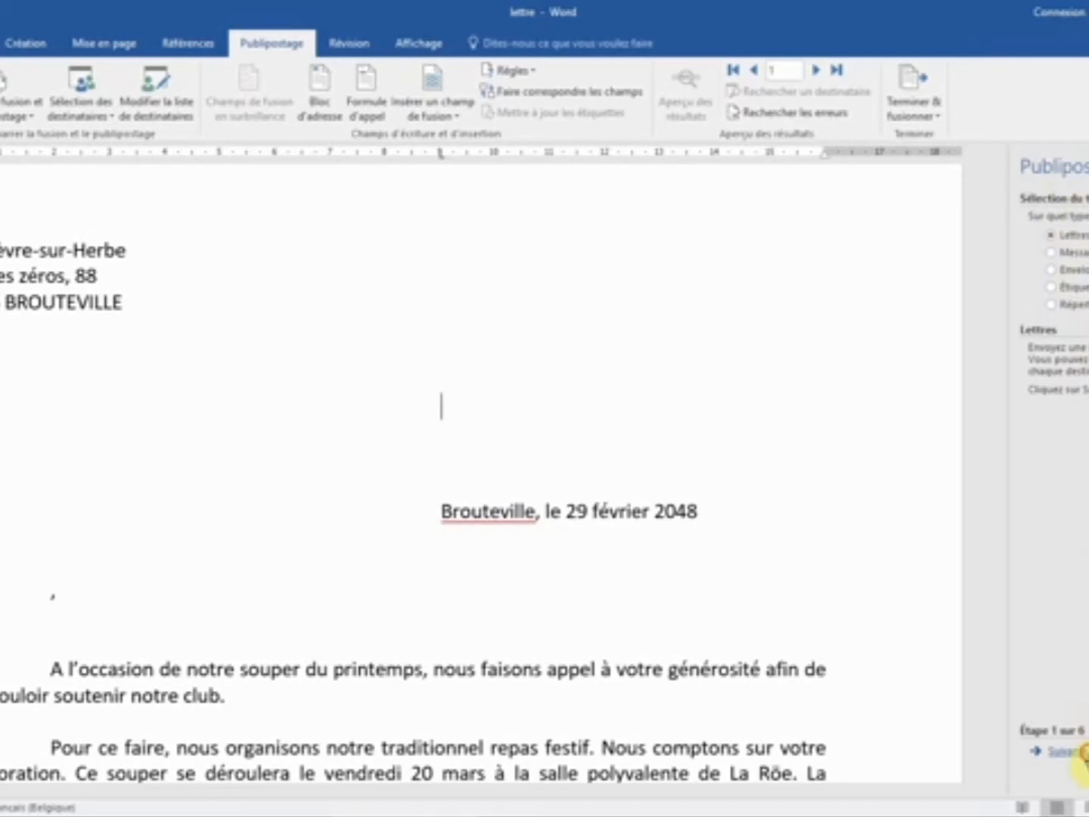
{"action": "left_click", "coordinate": [1067, 751]}
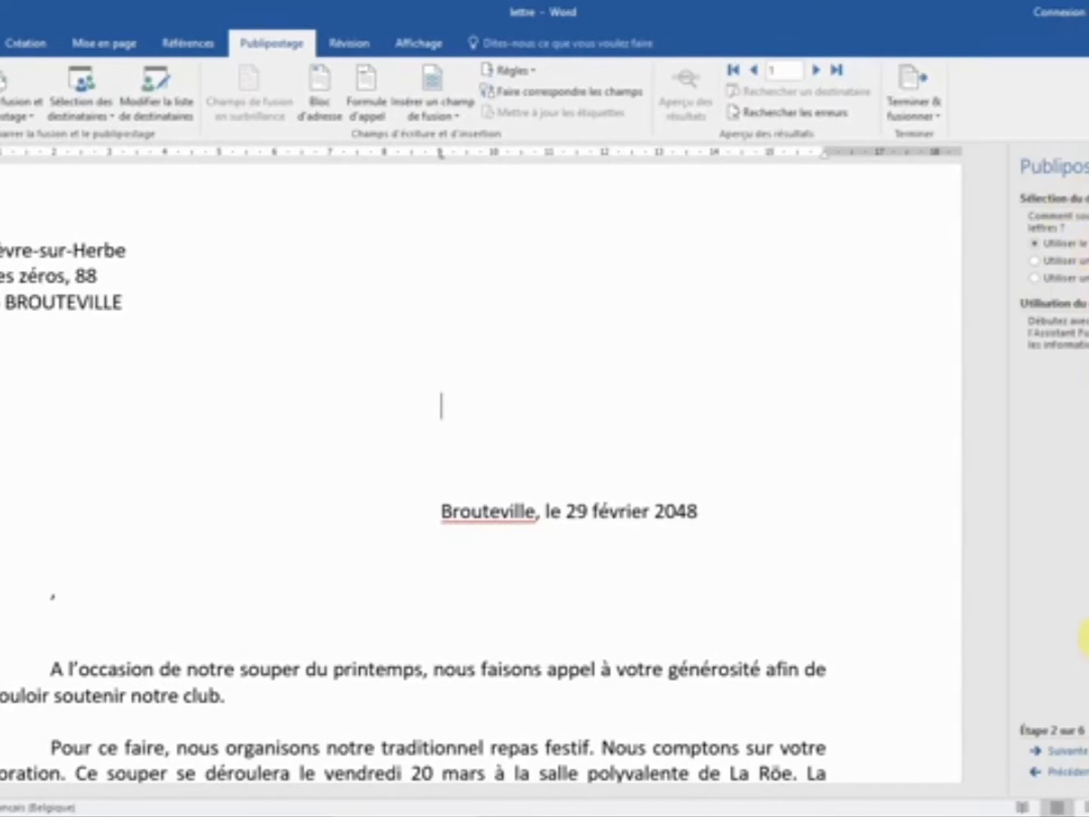
{"action": "left_click", "coordinate": [1068, 751]}
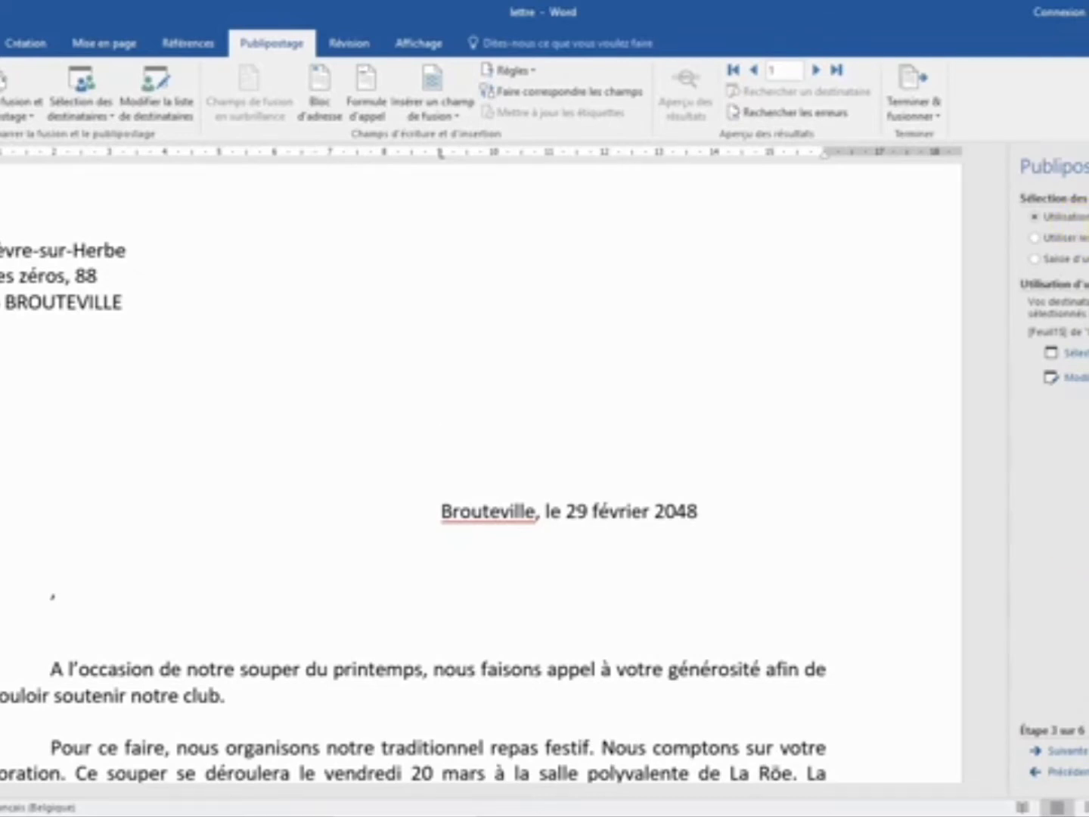
Switch to the bdd workbook in Excel, look through the recipient table's columns and rows, and return to the lettre document in Word.
{"action": "mouse_move", "coordinate": [641, 813]}
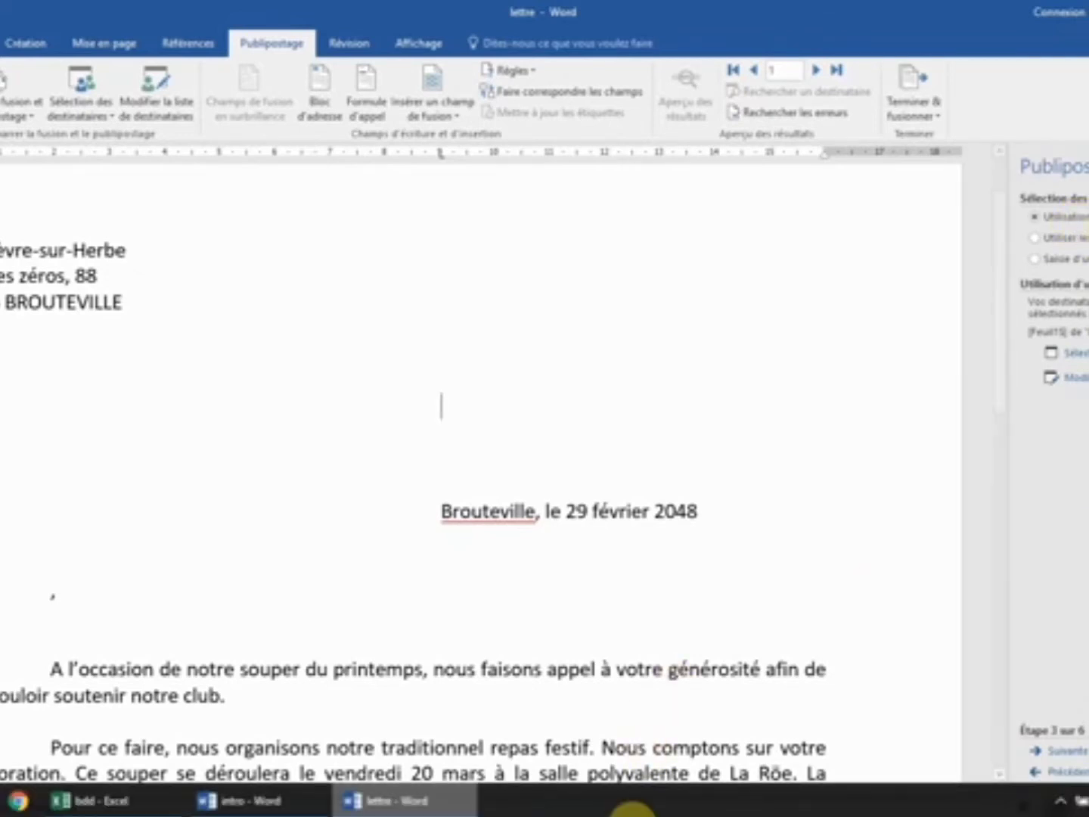
{"action": "left_click", "coordinate": [151, 802]}
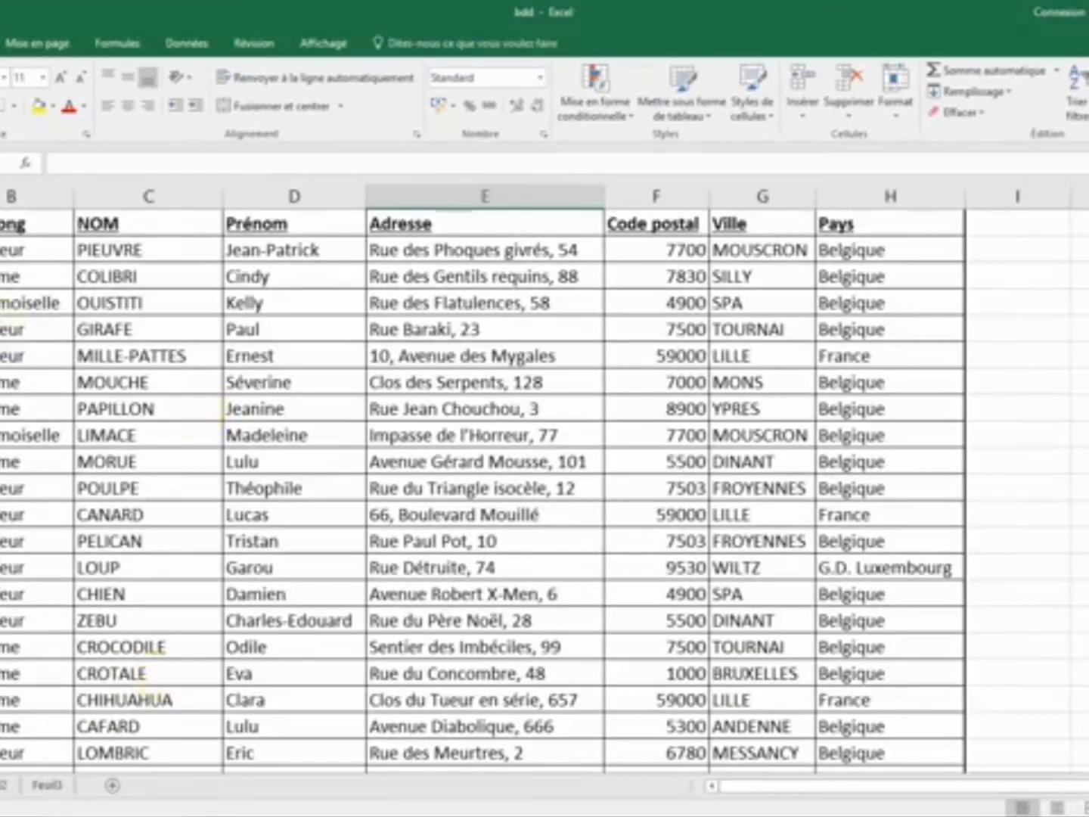
{"action": "scroll", "coordinate": [484, 492], "scroll_direction": "down", "scroll_amount": 3}
{"action": "scroll", "coordinate": [484, 492], "scroll_direction": "up", "scroll_amount": 3}
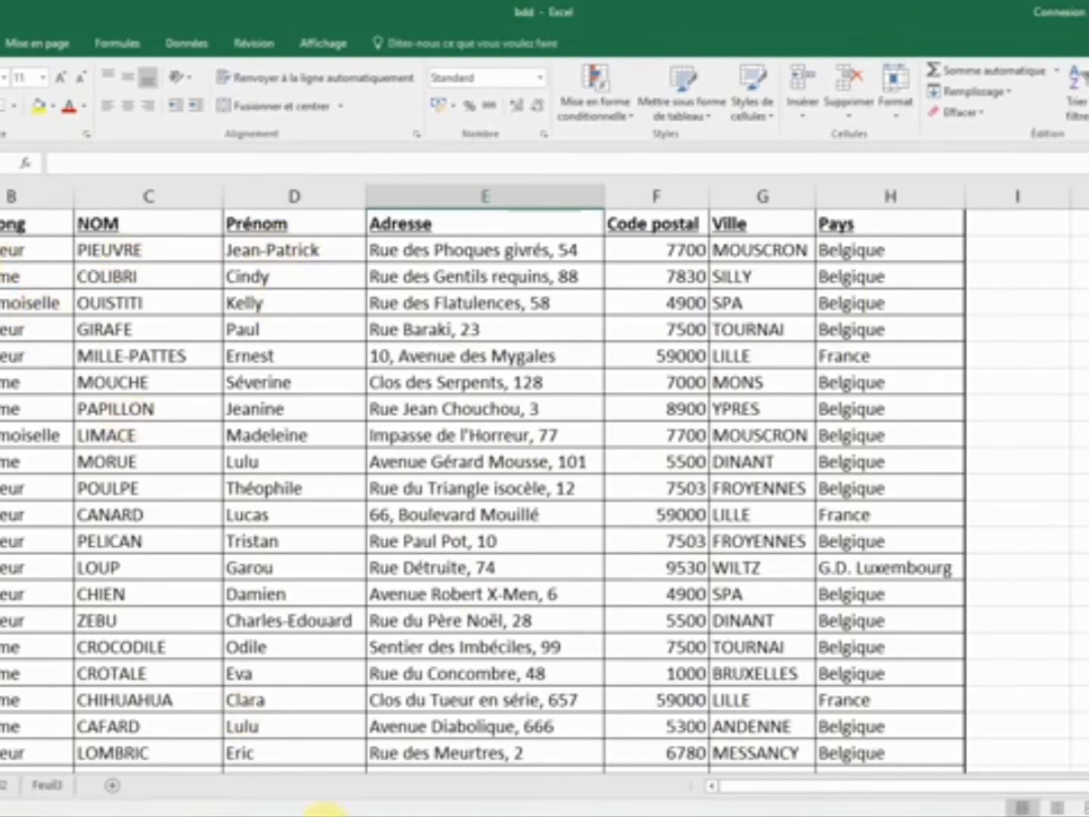
{"action": "left_click", "coordinate": [371, 800]}
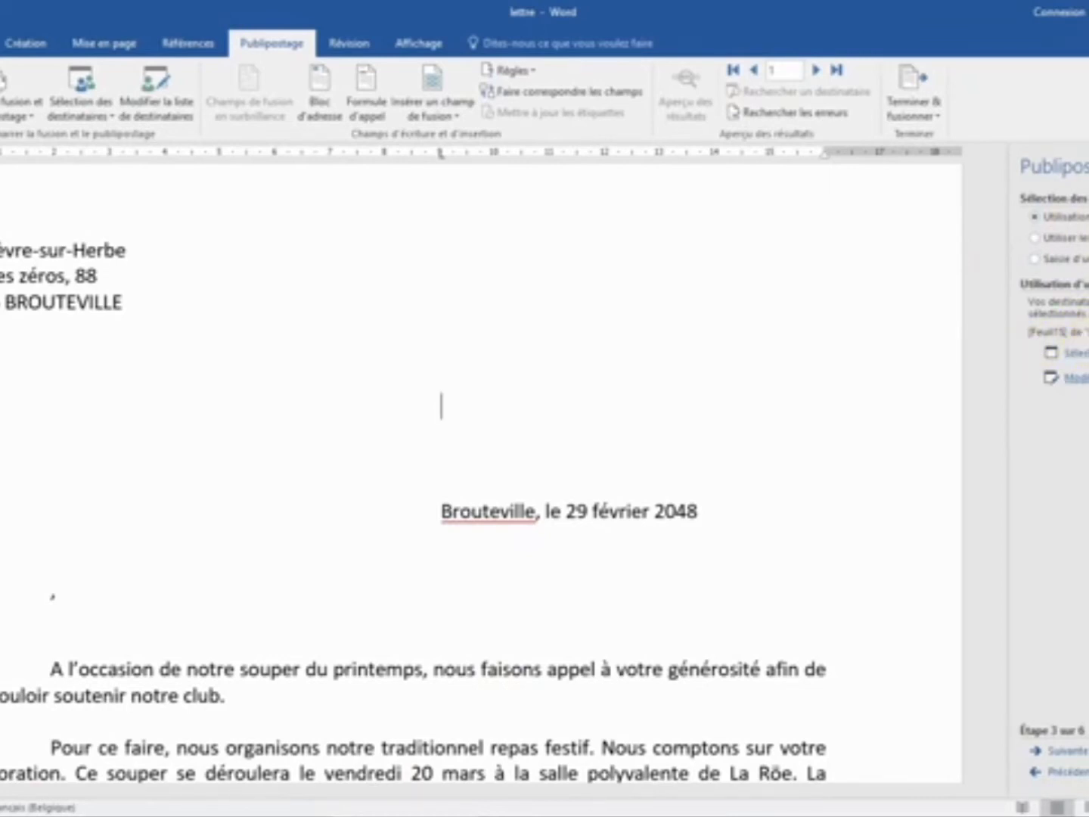
Choose the bdd workbook from the desktop's Tuto folder as the recipient source, using its first sheet, Feuil1$, with column headers.
{"action": "left_click", "coordinate": [1057, 355]}
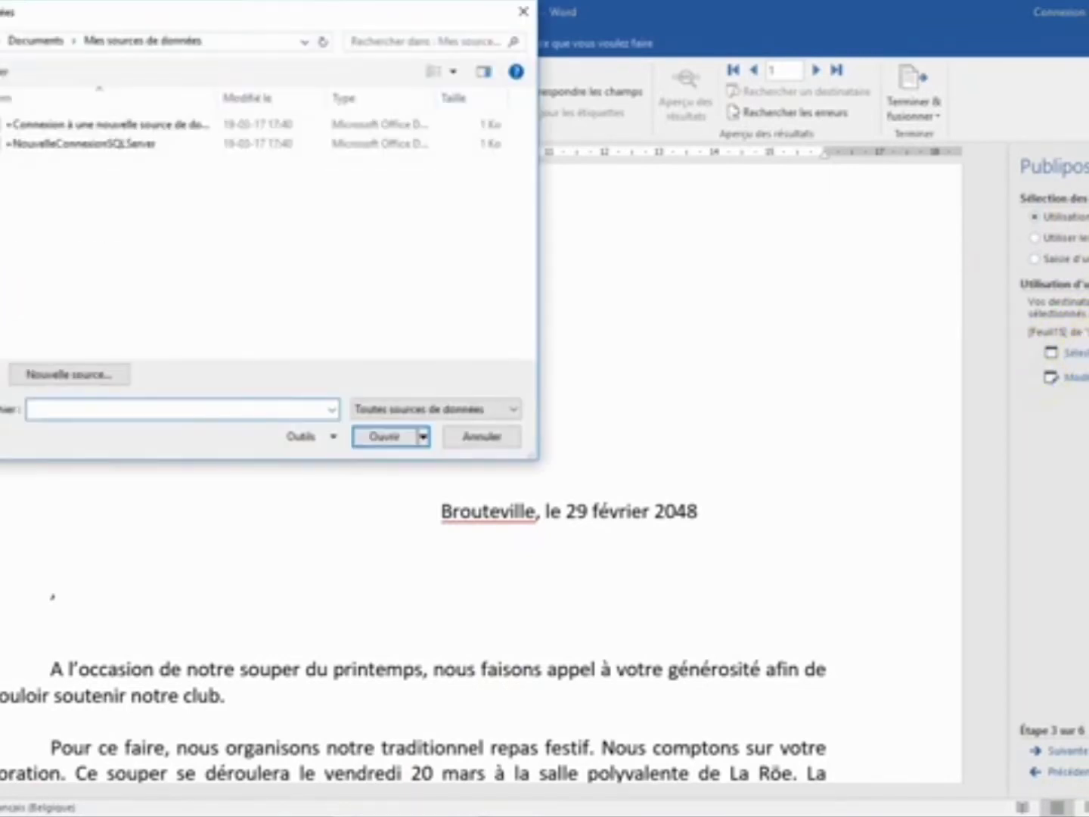
{"action": "left_click", "coordinate": [1, 144]}
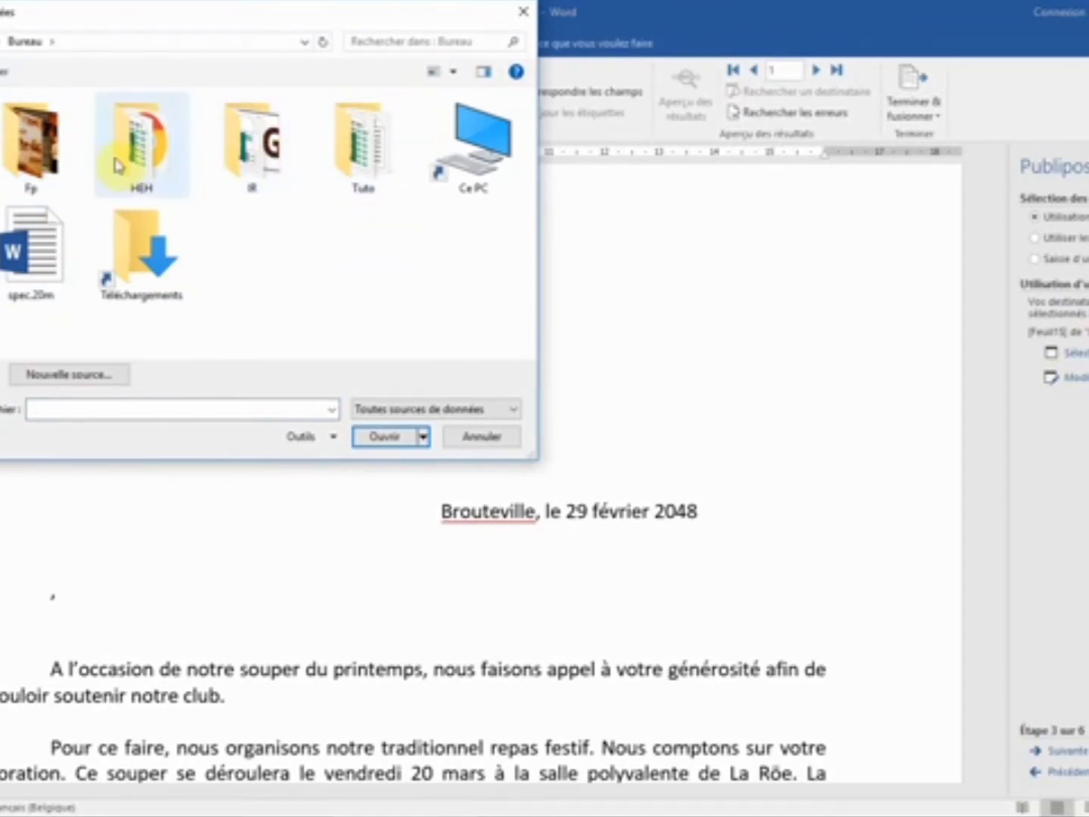
{"action": "double_click", "coordinate": [358, 138]}
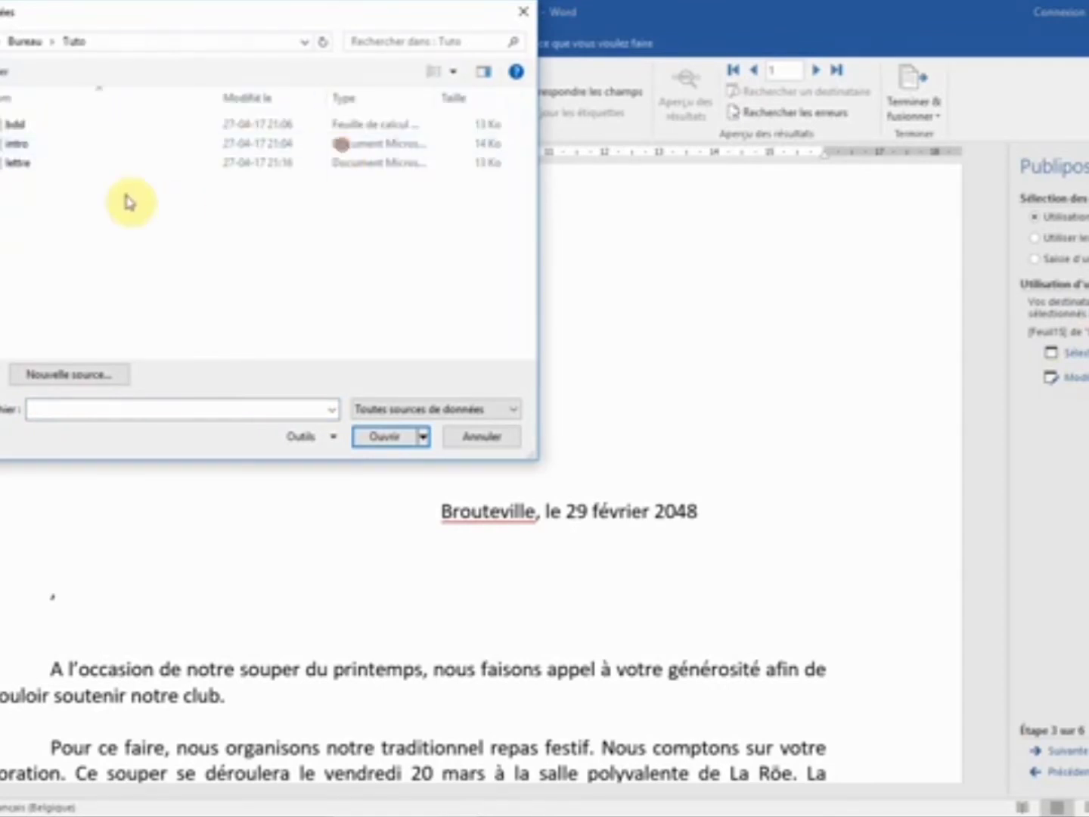
{"action": "double_click", "coordinate": [36, 125]}
{"action": "left_click", "coordinate": [351, 351]}
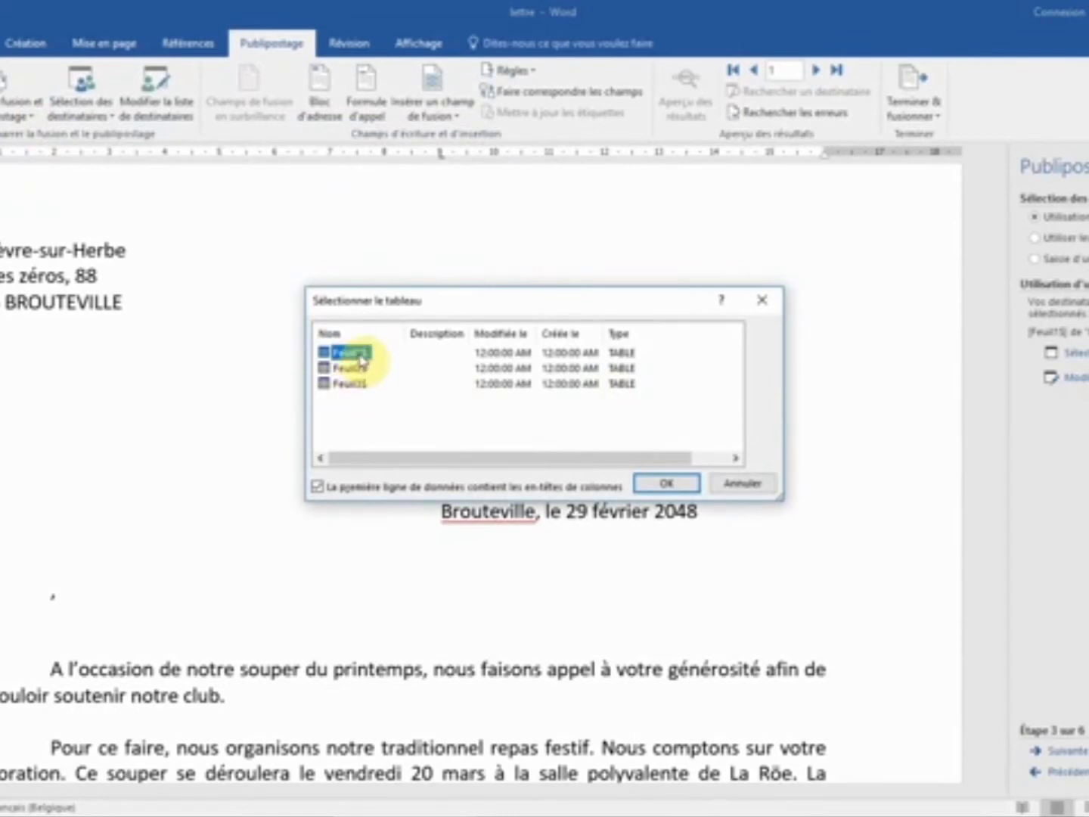
{"action": "double_click", "coordinate": [356, 353]}
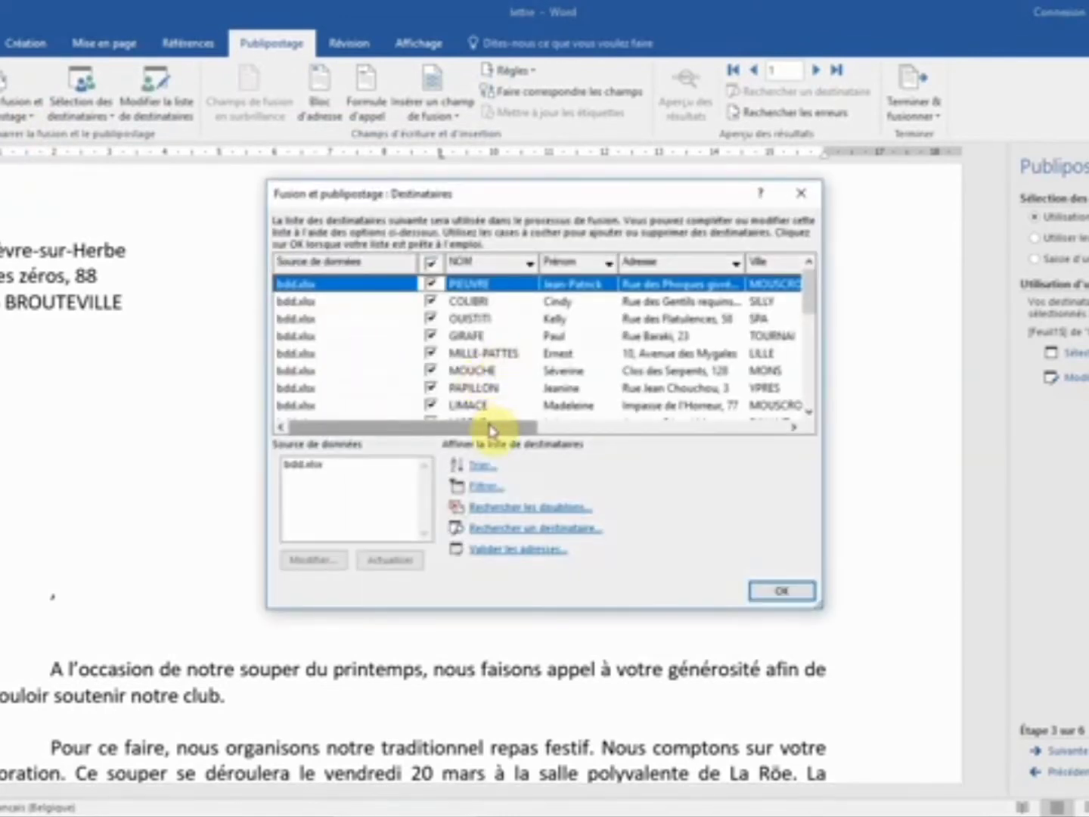
Review the recipients loaded from bdd.xlsx and accept the list with everyone still selected.
{"action": "left_click_drag", "start_coordinate": [490, 431], "coordinate": [418, 425]}
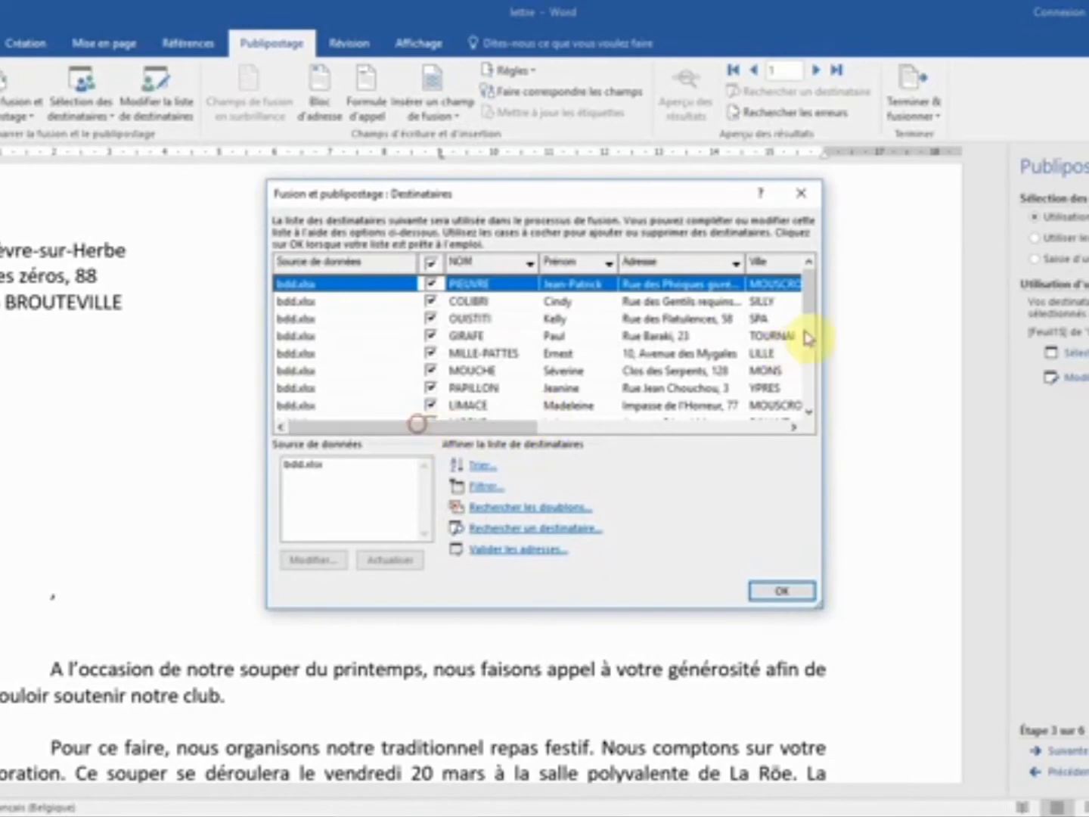
{"action": "mouse_move", "coordinate": [815, 286]}
{"action": "left_mouse_down"}
{"action": "mouse_move", "coordinate": [815, 394]}
{"action": "mouse_move", "coordinate": [817, 282]}
{"action": "left_mouse_up"}
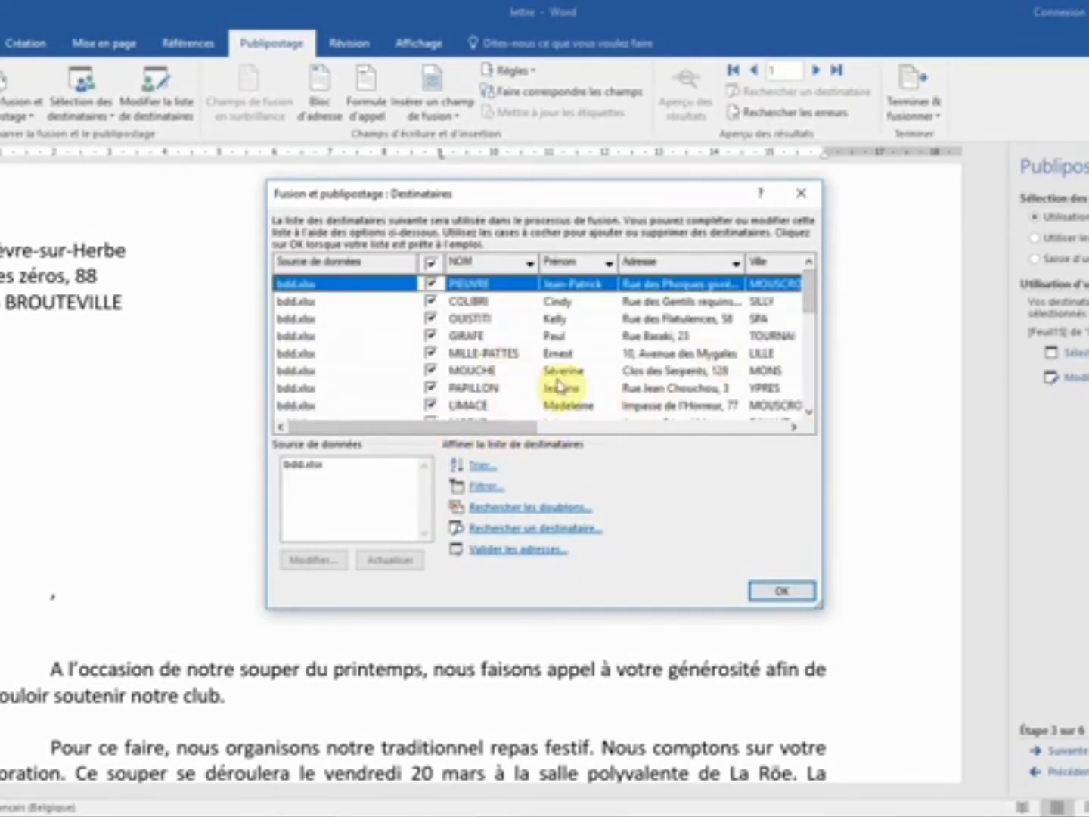
{"action": "scroll", "coordinate": [559, 385], "scroll_direction": "down", "scroll_amount": 6}
{"action": "scroll", "coordinate": [558, 382], "scroll_direction": "up", "scroll_amount": 6}
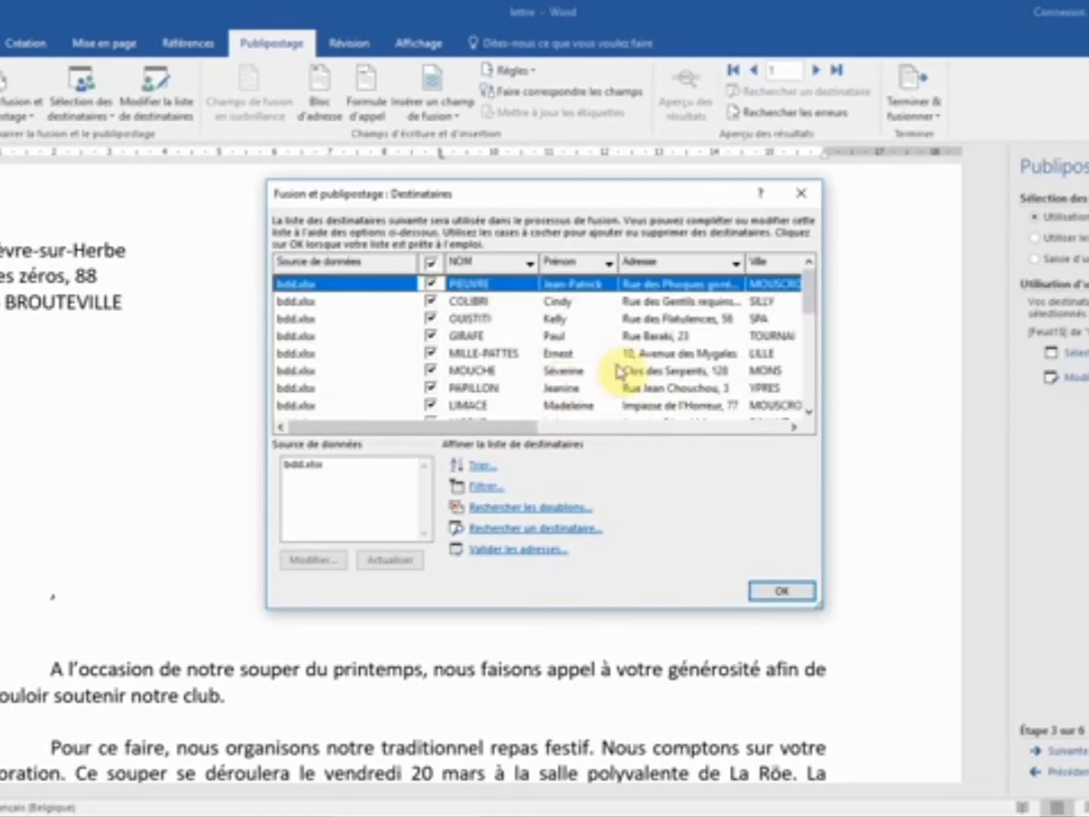
{"action": "left_click_drag", "start_coordinate": [807, 295], "coordinate": [900, 246]}
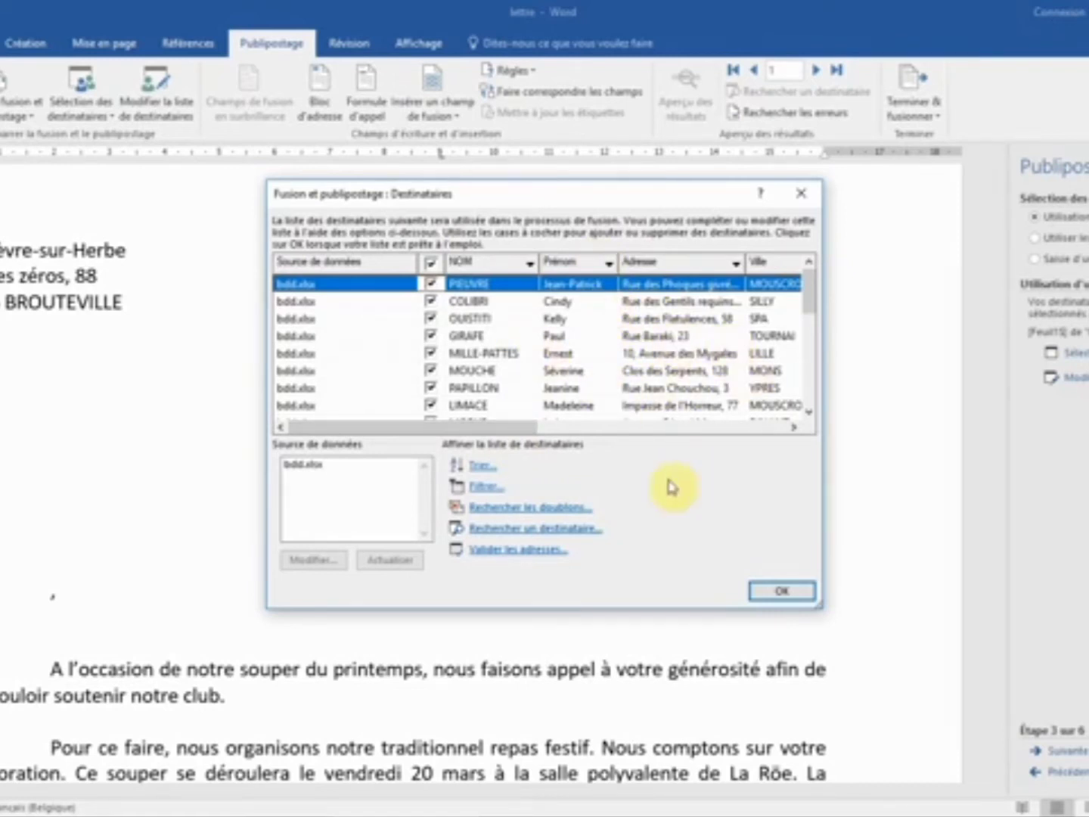
{"action": "left_click", "coordinate": [779, 591]}
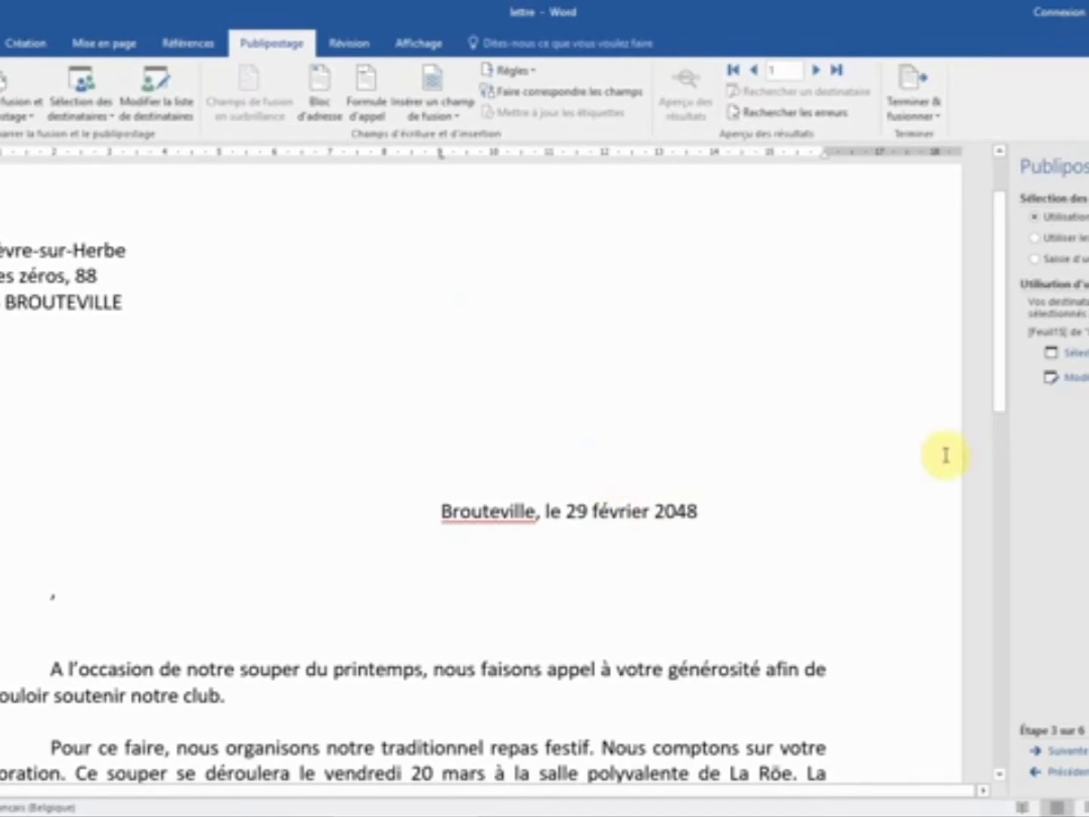
Advance the wizard to writing the letter and insert the Titre_court merge field in the recipient address area above the date.
{"action": "left_click", "coordinate": [1078, 752]}
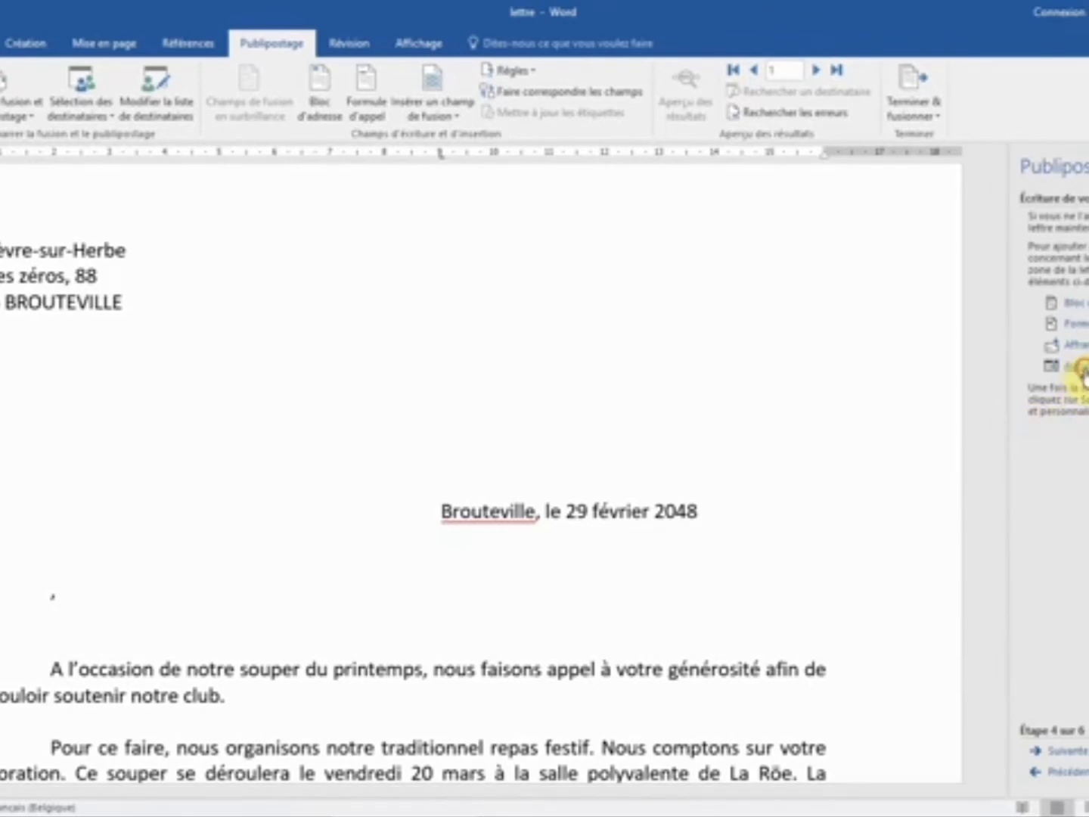
{"action": "left_click", "coordinate": [1054, 367]}
{"action": "left_click_drag", "start_coordinate": [123, 244], "coordinate": [44, 153]}
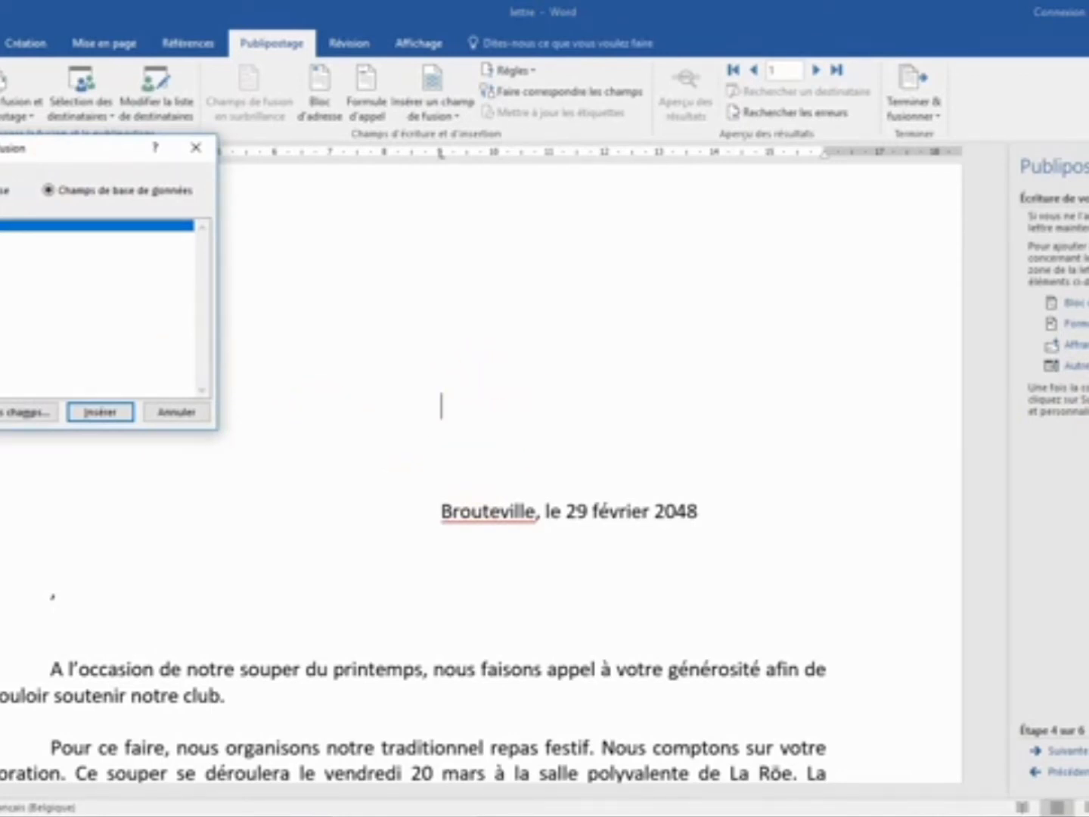
{"action": "left_click", "coordinate": [101, 412]}
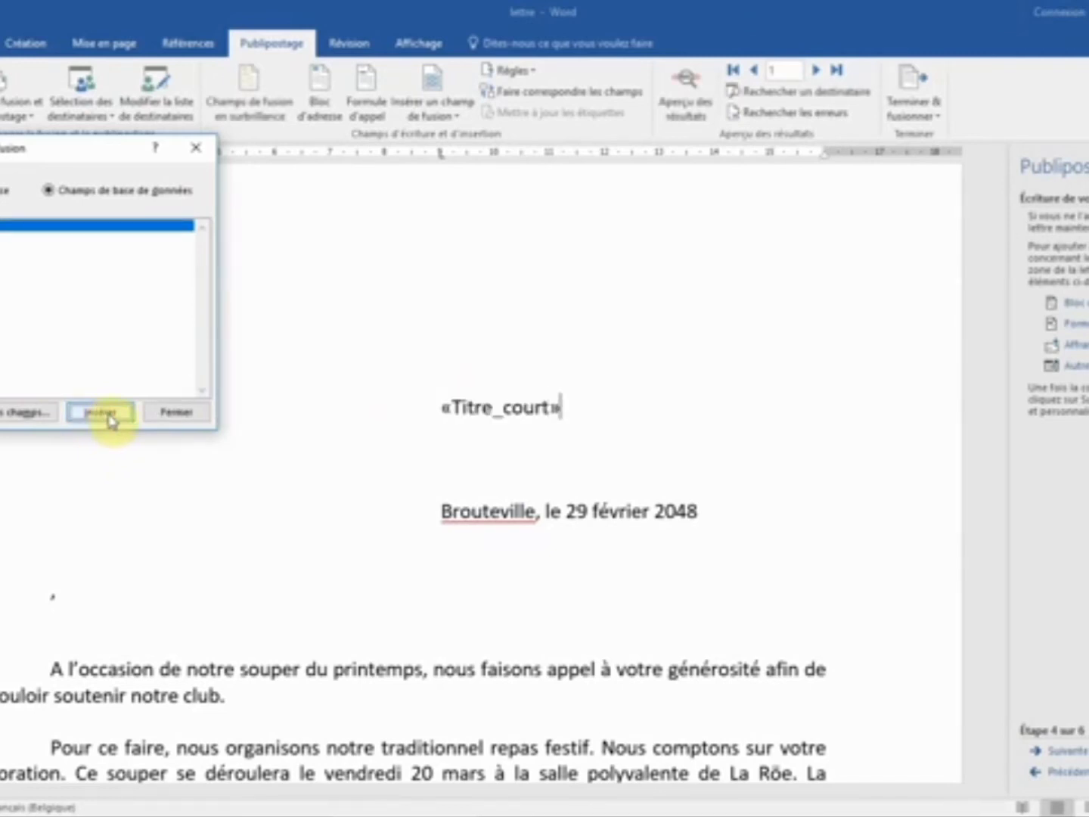
{"action": "left_click", "coordinate": [175, 413]}
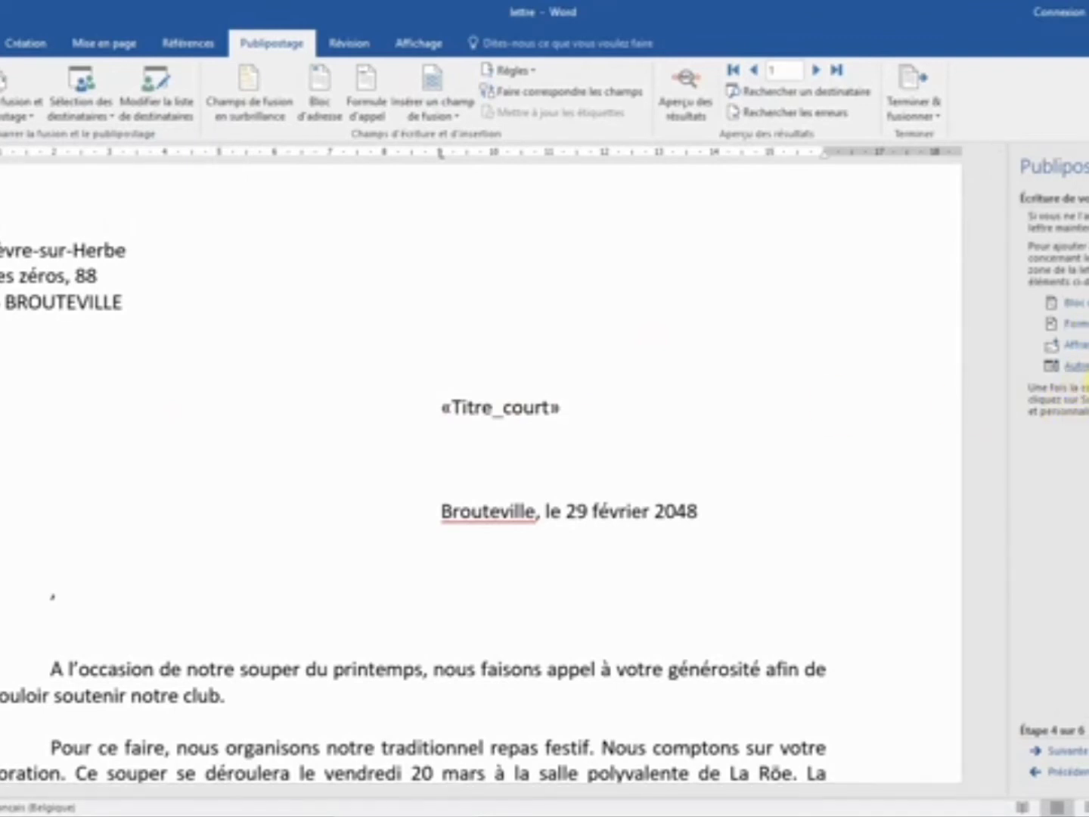
Add the NOM and Prénom merge fields after Titre_court on the same line, separated by spaces.
{"action": "left_click", "coordinate": [1085, 368]}
{"action": "left_click", "coordinate": [2, 250]}
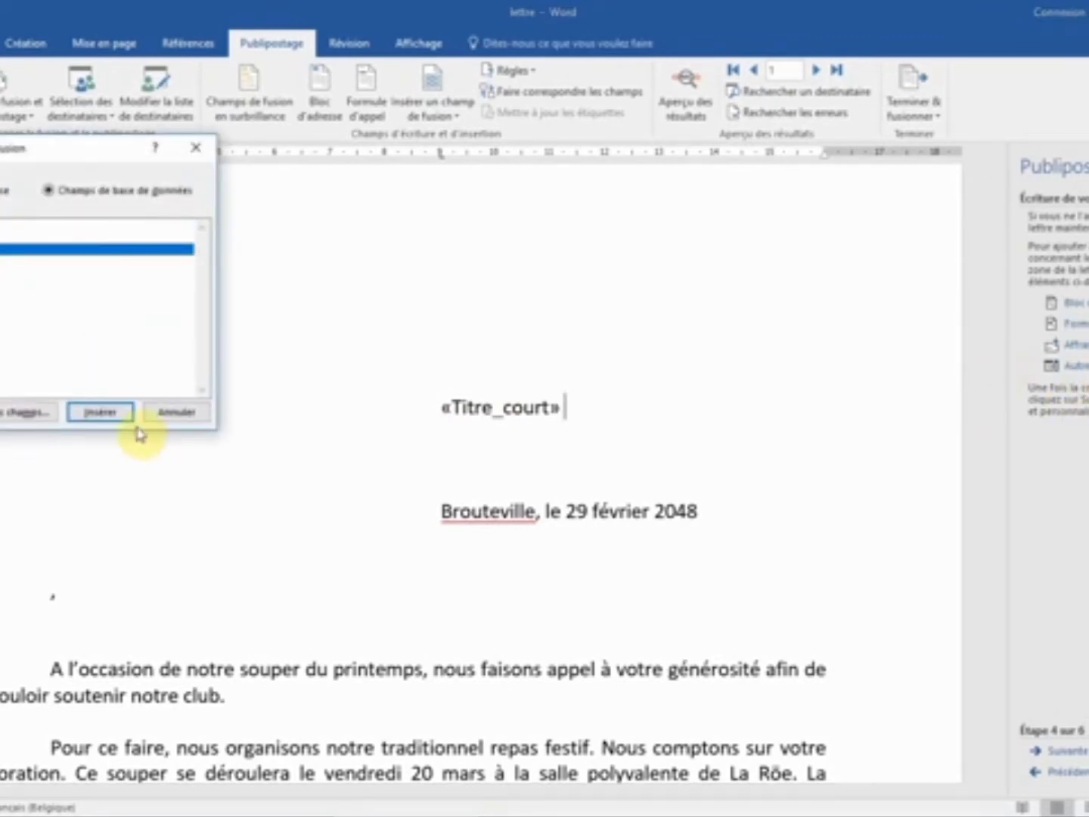
{"action": "left_click", "coordinate": [106, 412]}
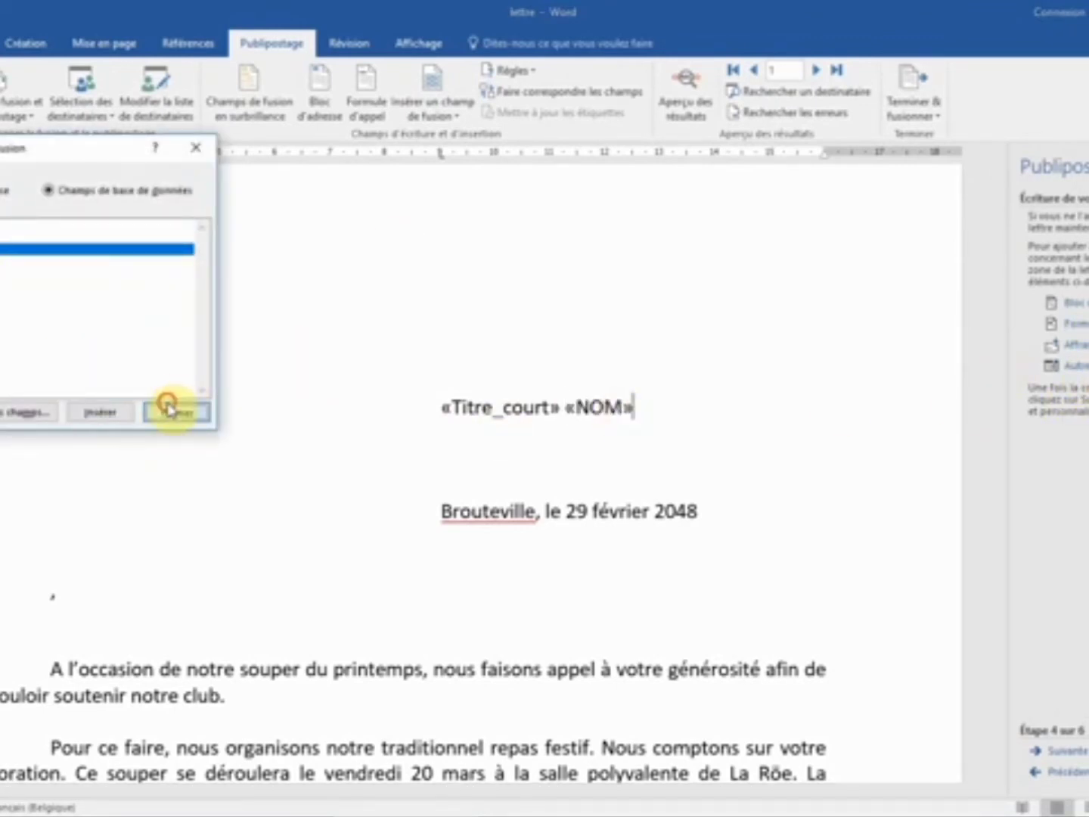
{"action": "left_click", "coordinate": [174, 413]}
{"action": "left_click", "coordinate": [1085, 367]}
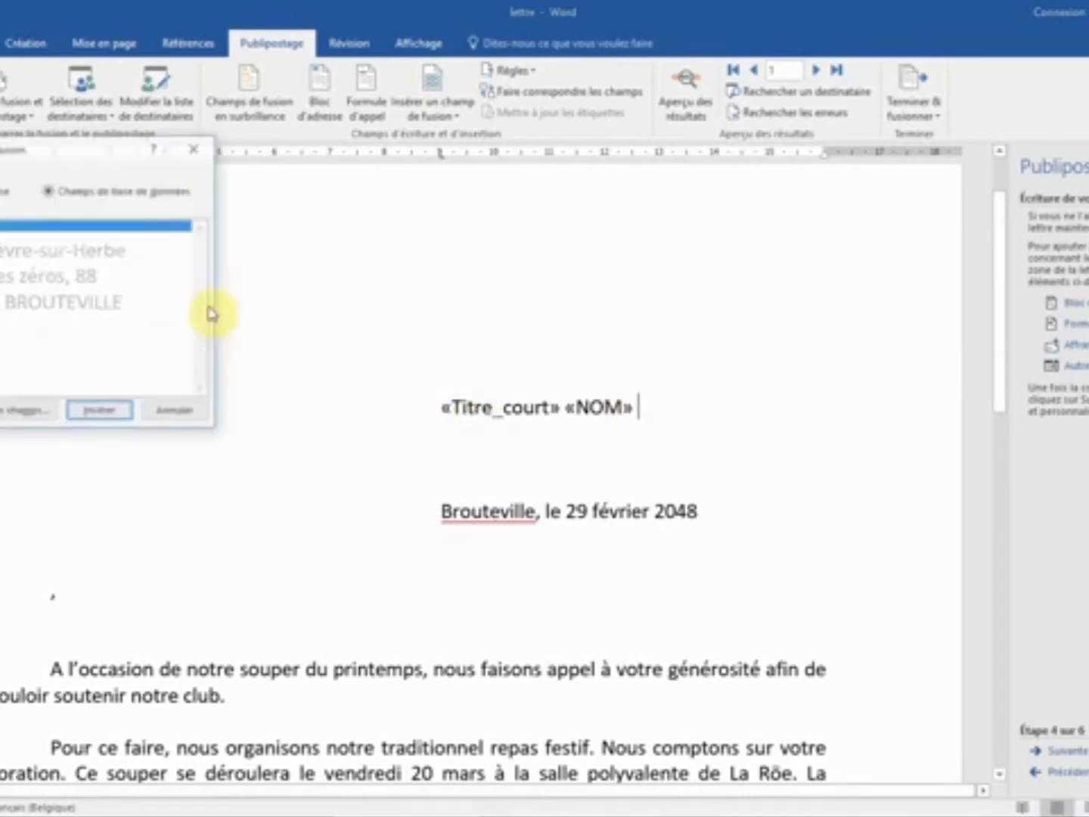
{"action": "left_click", "coordinate": [2, 261]}
{"action": "left_click", "coordinate": [104, 417]}
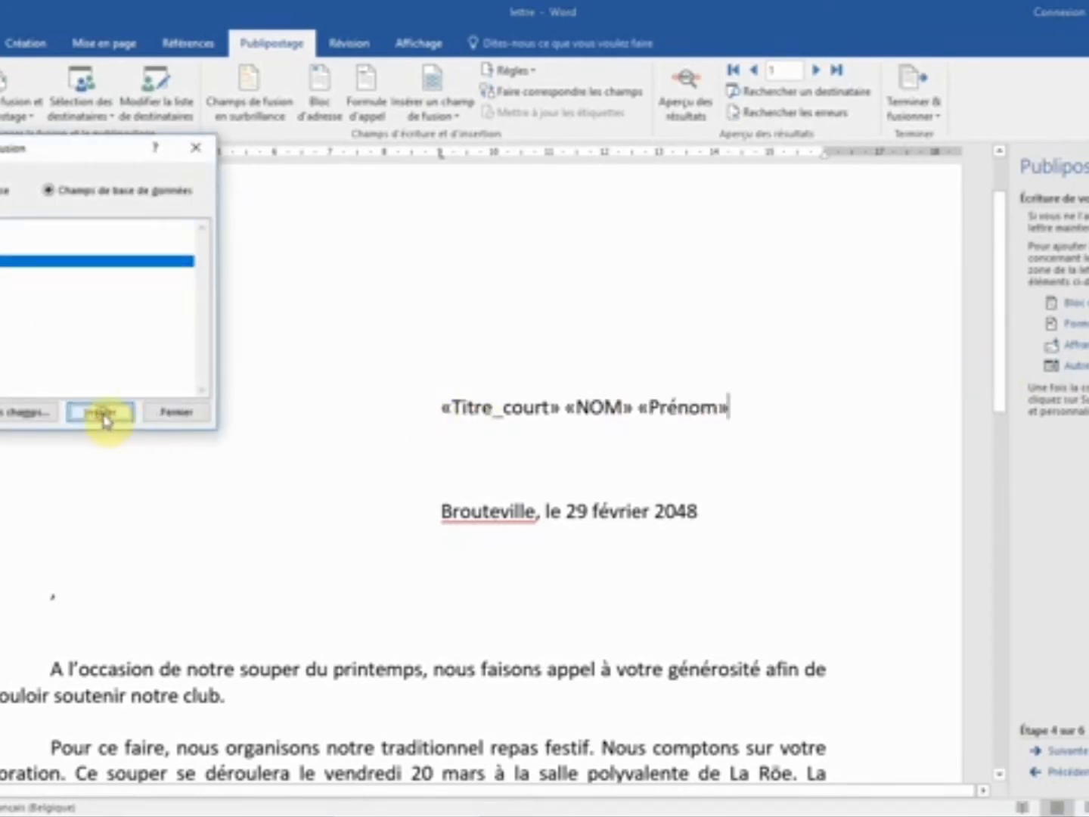
{"action": "left_click", "coordinate": [178, 412]}
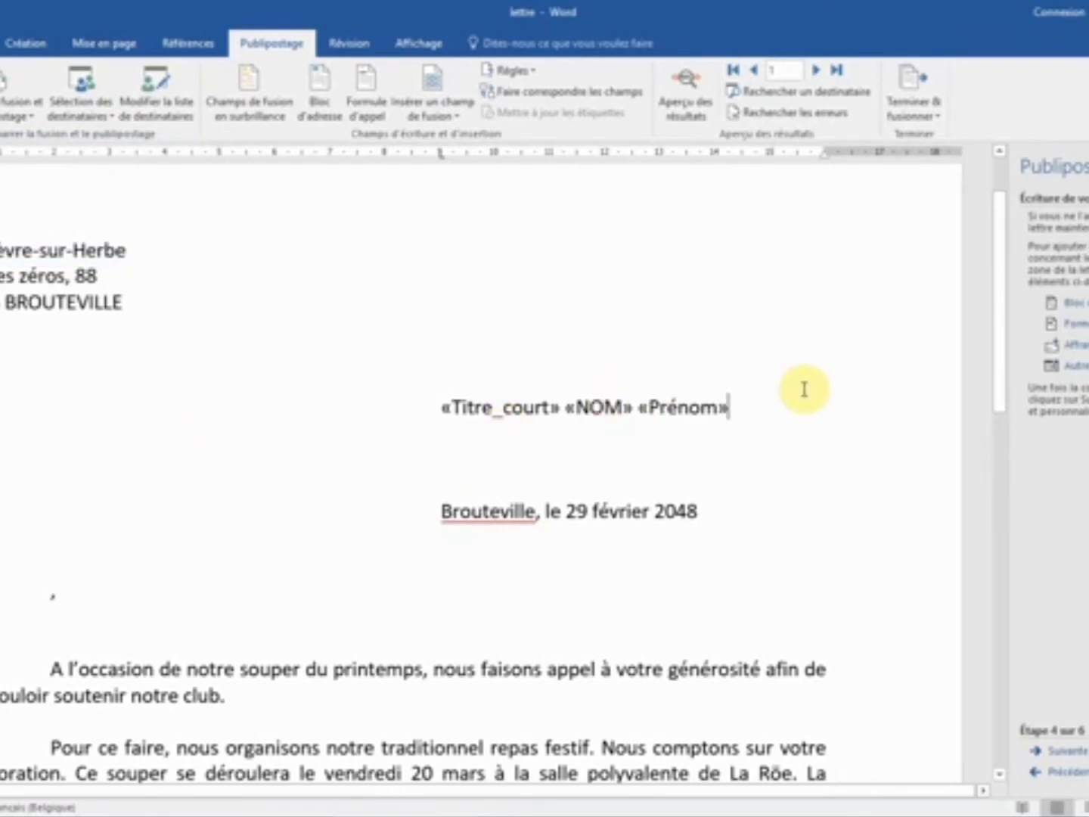
Insert the Adresse merge field on a new line below the recipient's title and name fields.
{"action": "key", "text": "Return"}
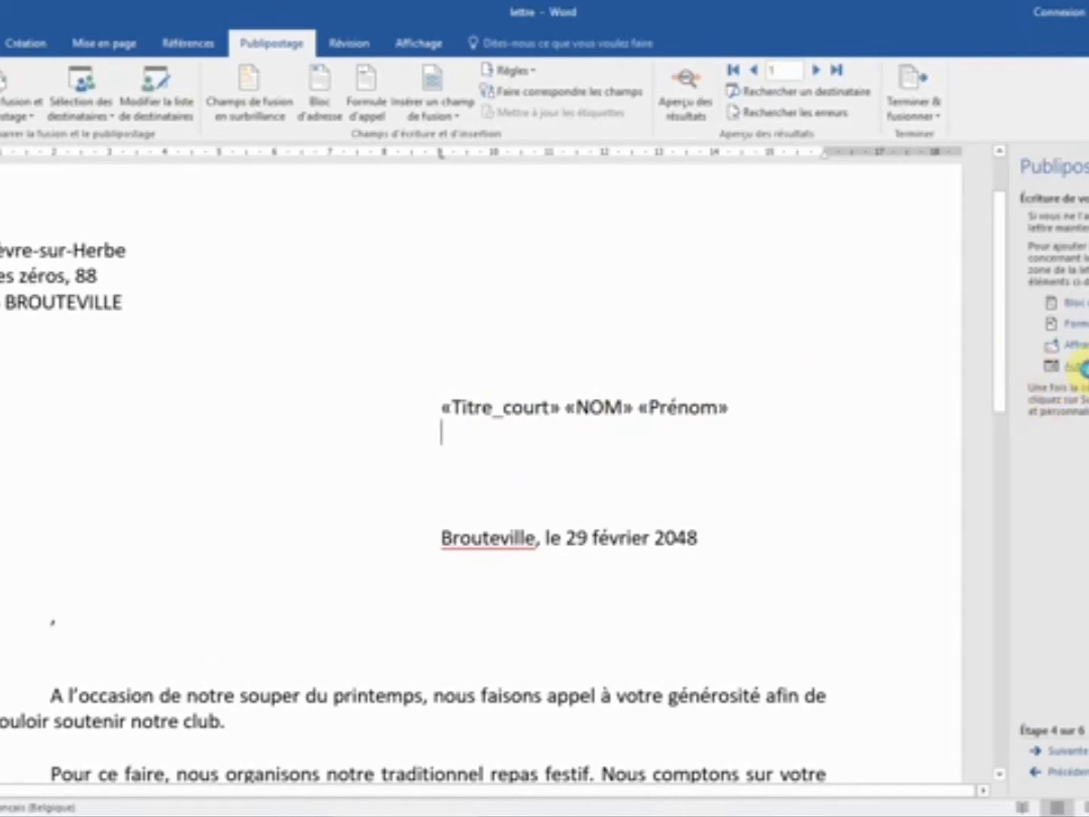
{"action": "left_click", "coordinate": [1083, 368]}
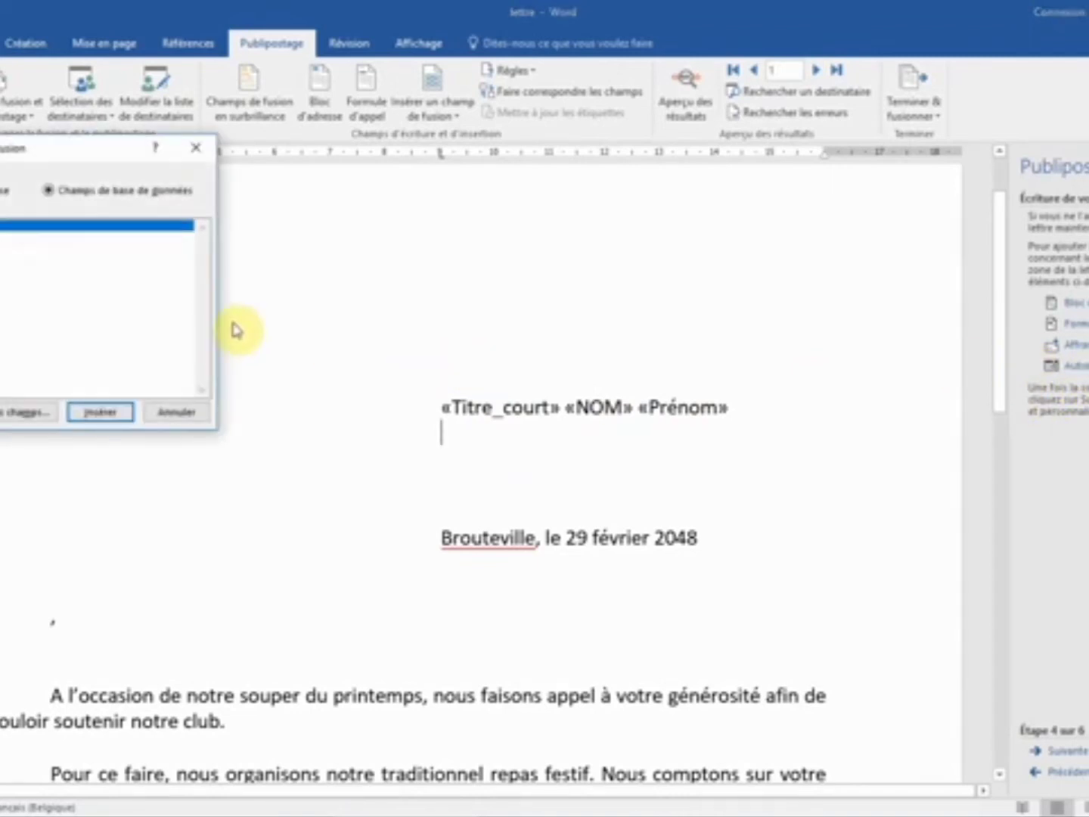
{"action": "left_click", "coordinate": [99, 414]}
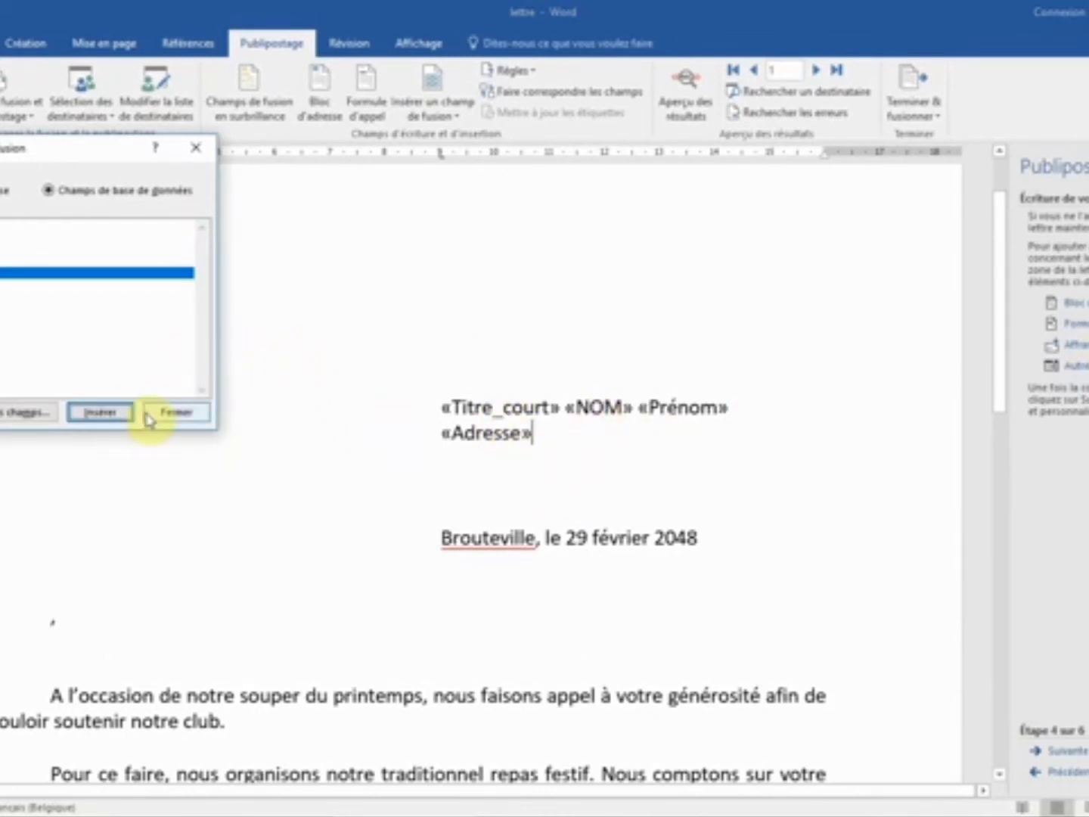
{"action": "left_click", "coordinate": [176, 415]}
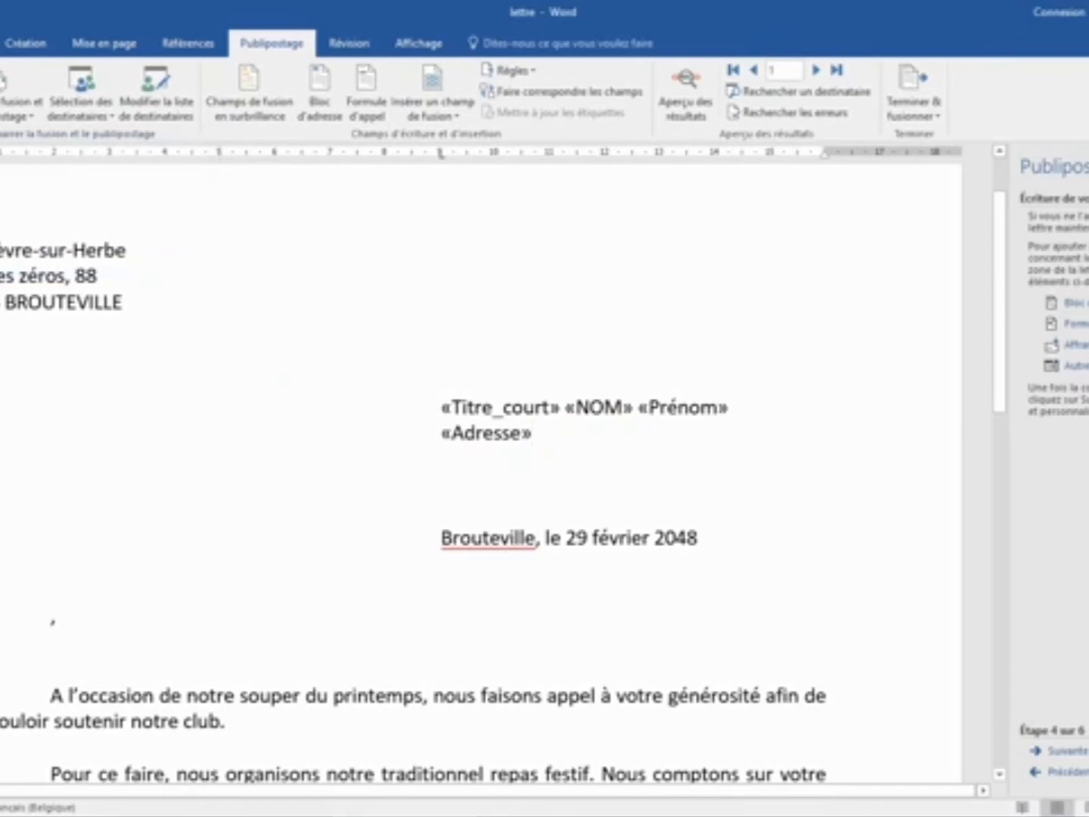
Insert the Code_postal merge field on a new line below Adresse, followed by a space.
{"action": "key", "text": "Return"}
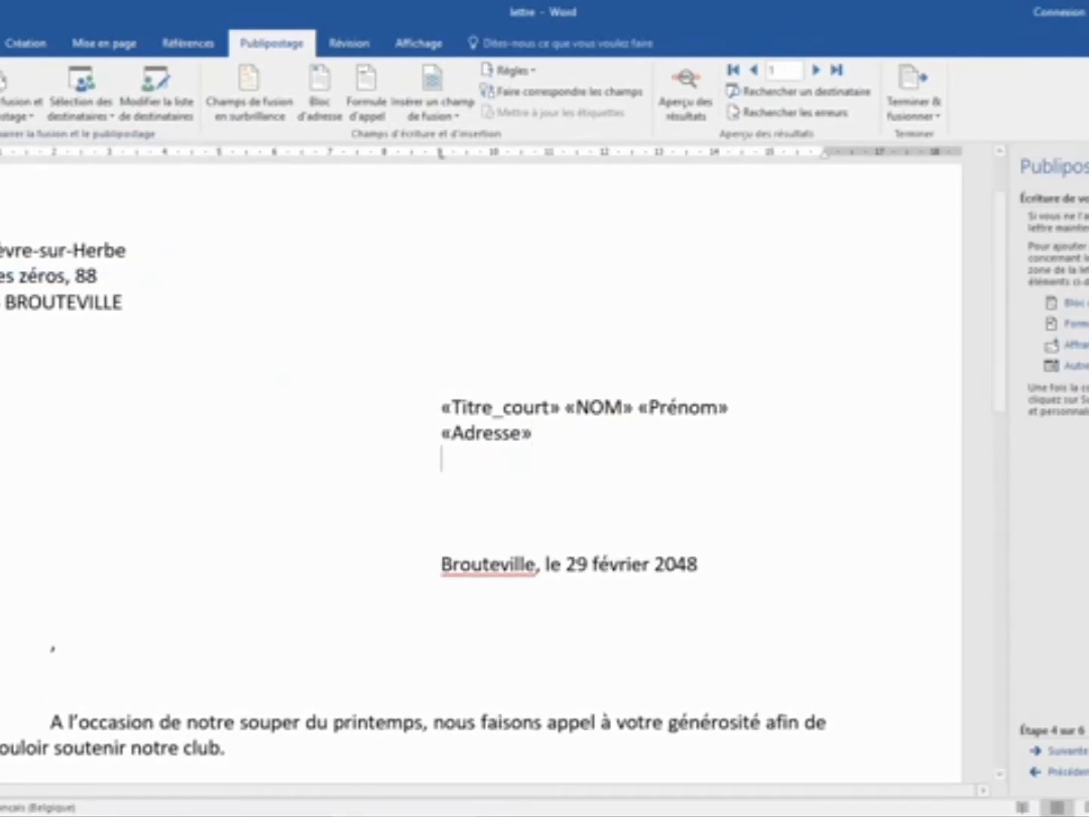
{"action": "left_click", "coordinate": [1077, 367]}
{"action": "left_click", "coordinate": [91, 285]}
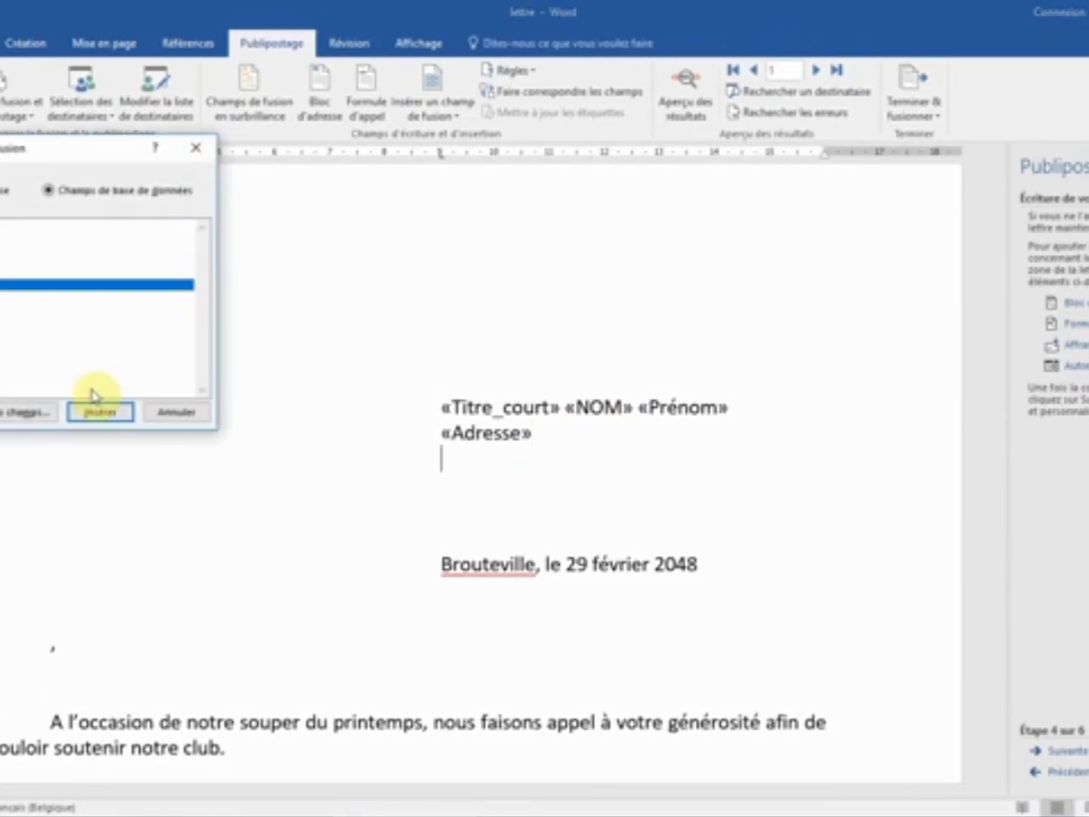
{"action": "left_click", "coordinate": [94, 412]}
{"action": "left_click", "coordinate": [178, 414]}
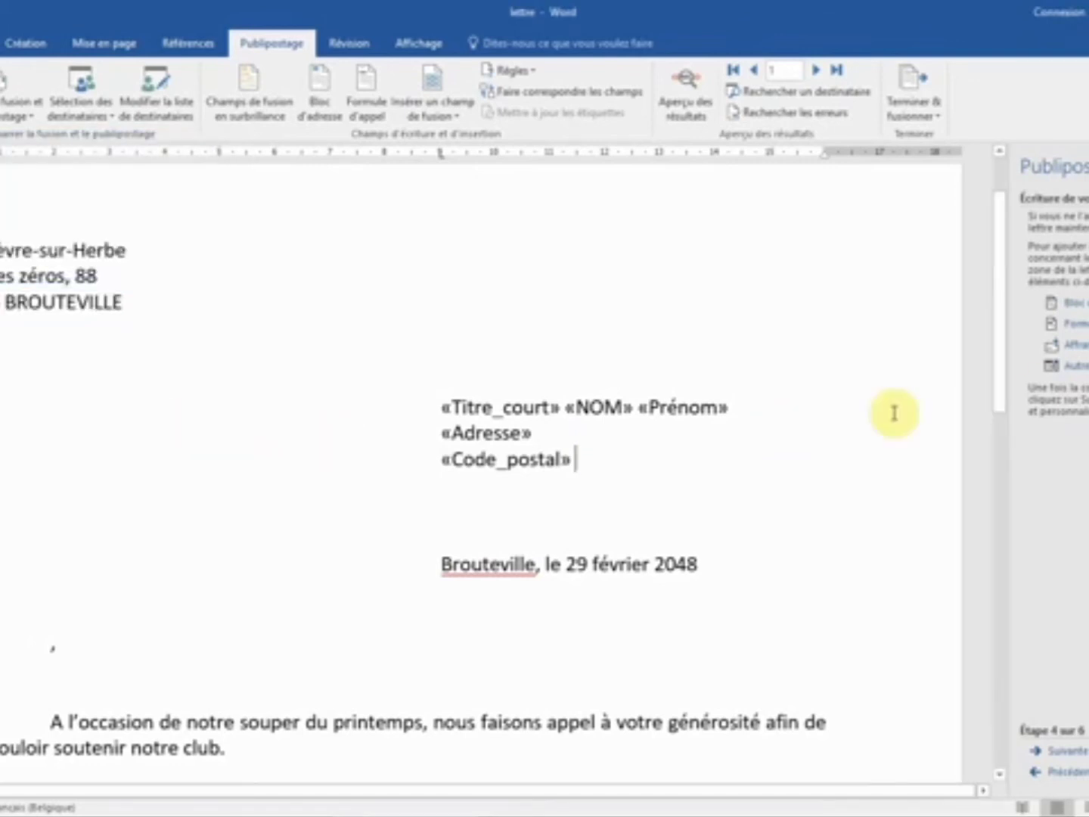
Insert the Ville merge field after Code_postal on the same line of the recipient's address.
{"action": "left_click", "coordinate": [1063, 366]}
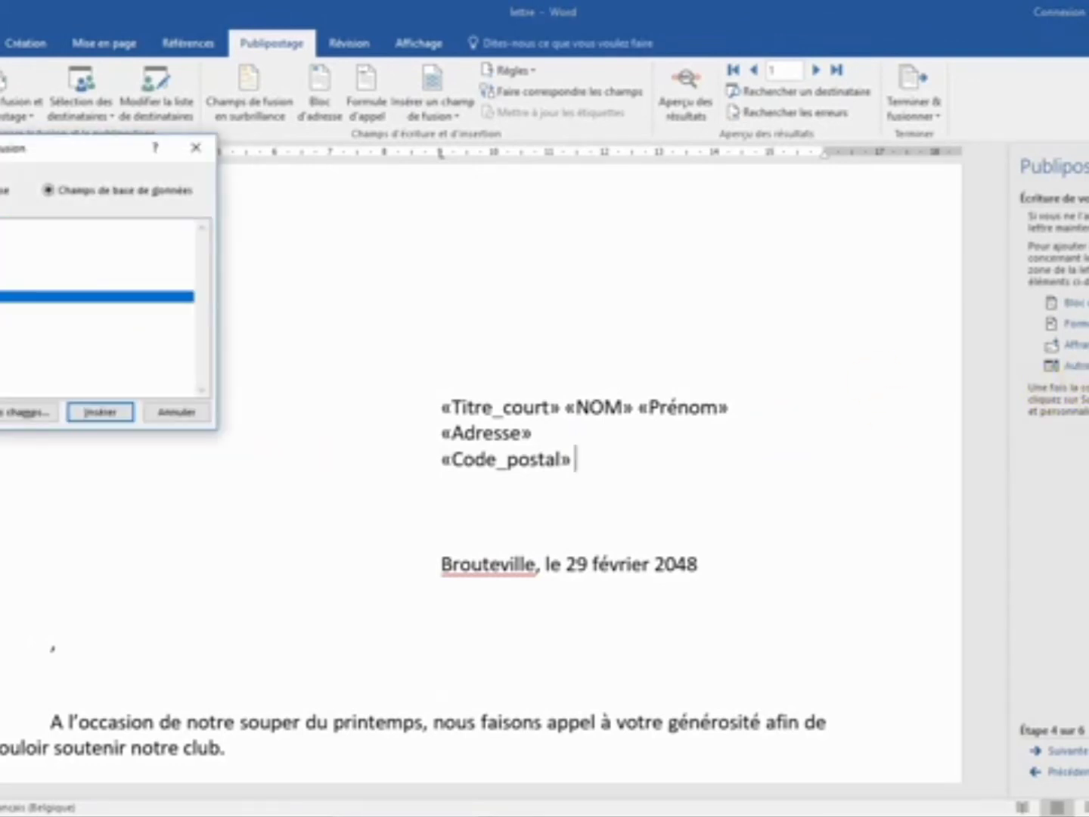
{"action": "left_click", "coordinate": [100, 412]}
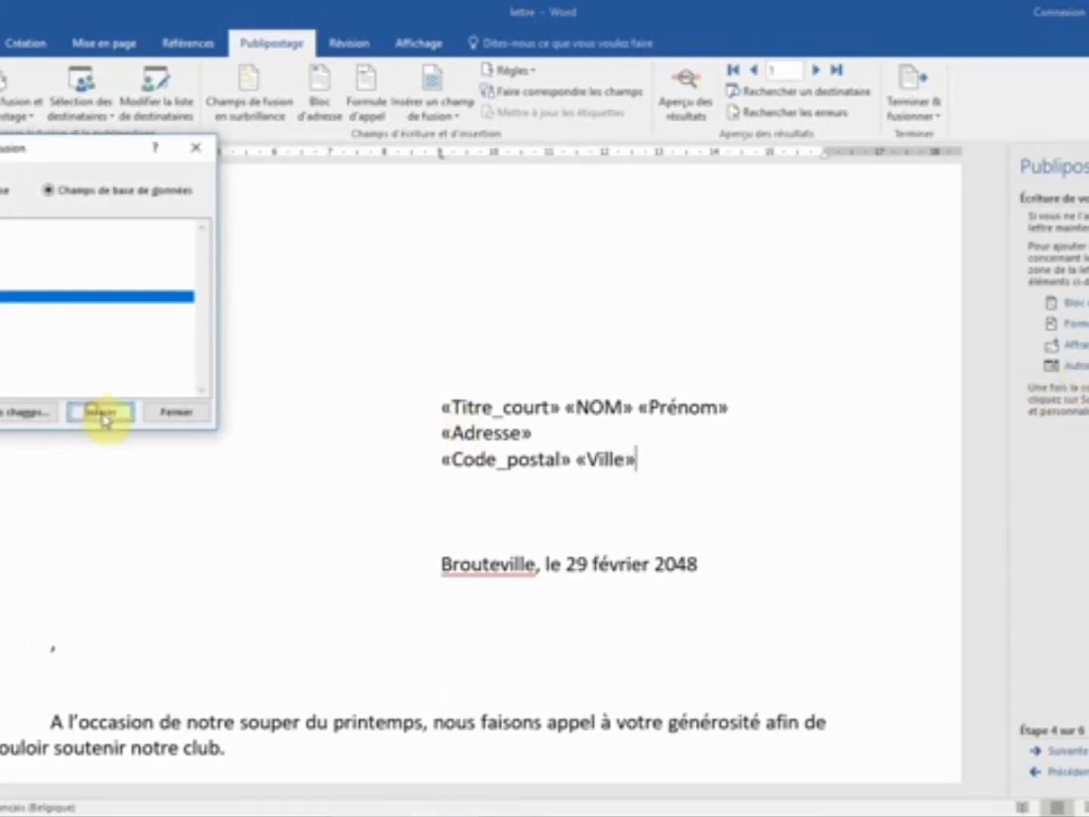
{"action": "left_click", "coordinate": [182, 412]}
Insert the Pays merge field on a new line below the postal code and city fields.
{"action": "key", "text": "Return"}
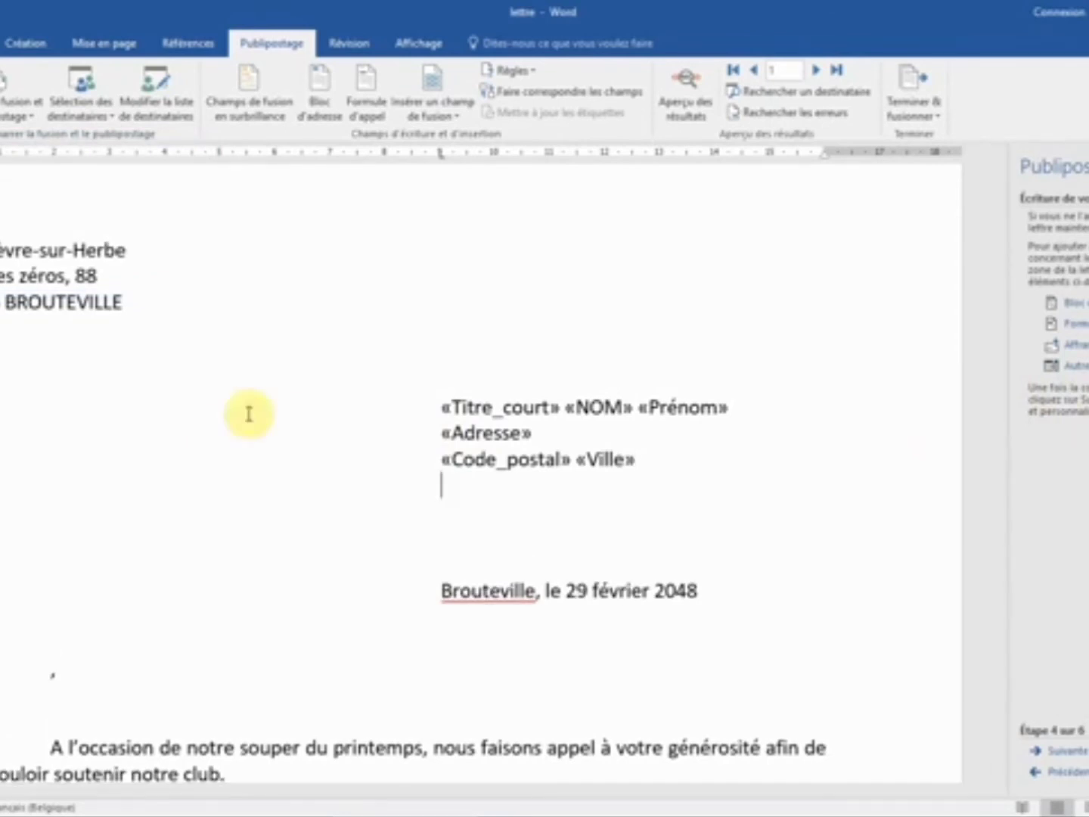
{"action": "left_click", "coordinate": [1077, 369]}
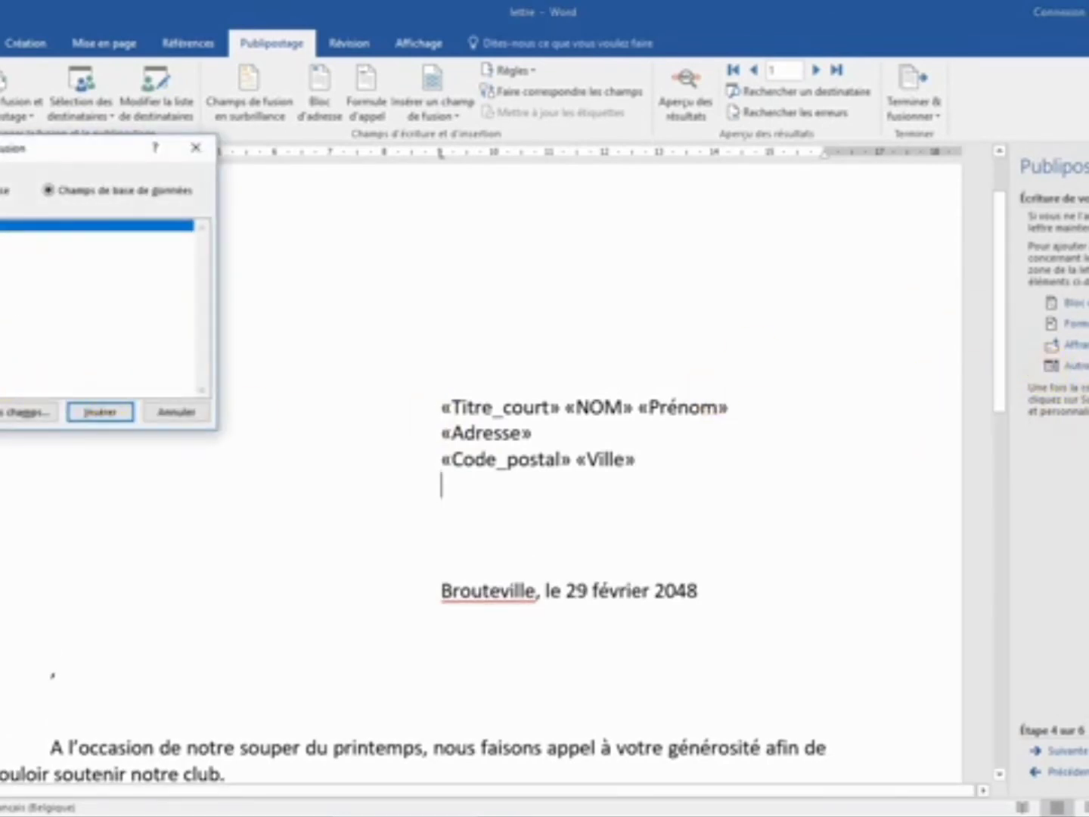
{"action": "left_click", "coordinate": [30, 308]}
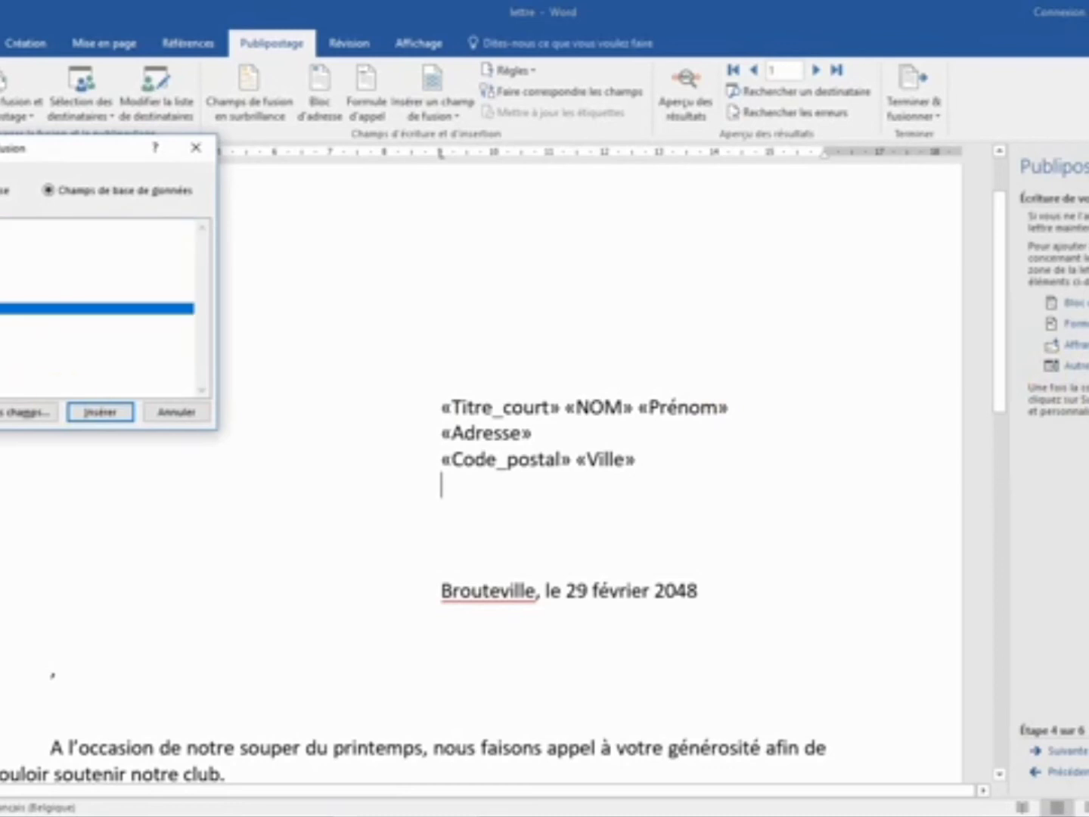
{"action": "left_click", "coordinate": [177, 412]}
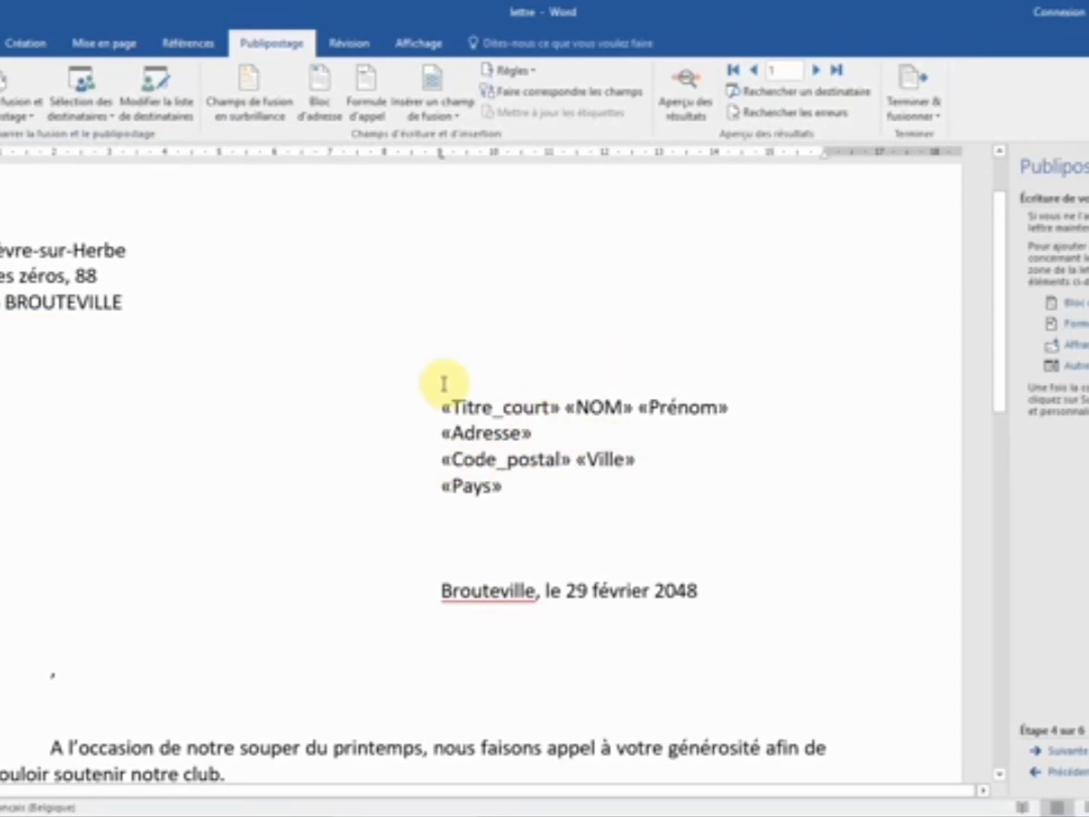
Insert the Titre_long merge field before the lone comma in the salutation line below the date.
{"action": "scroll", "coordinate": [441, 383], "scroll_direction": "down", "scroll_amount": 4}
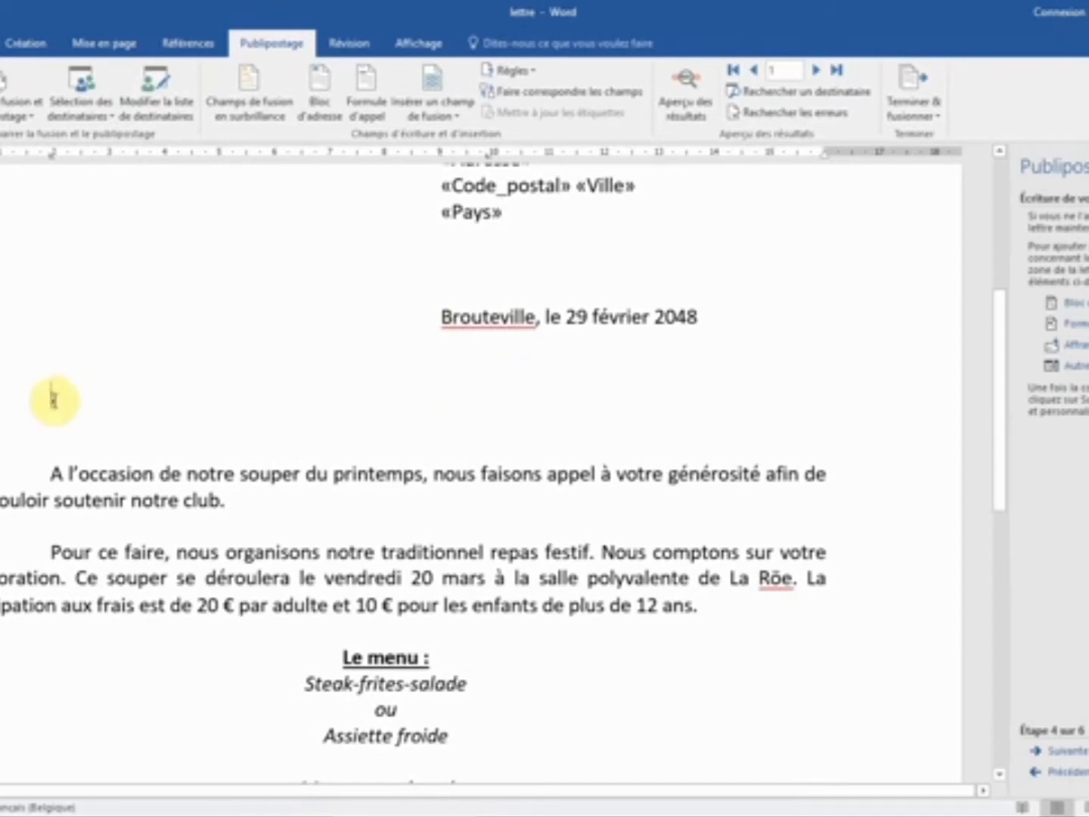
{"action": "left_click", "coordinate": [53, 392]}
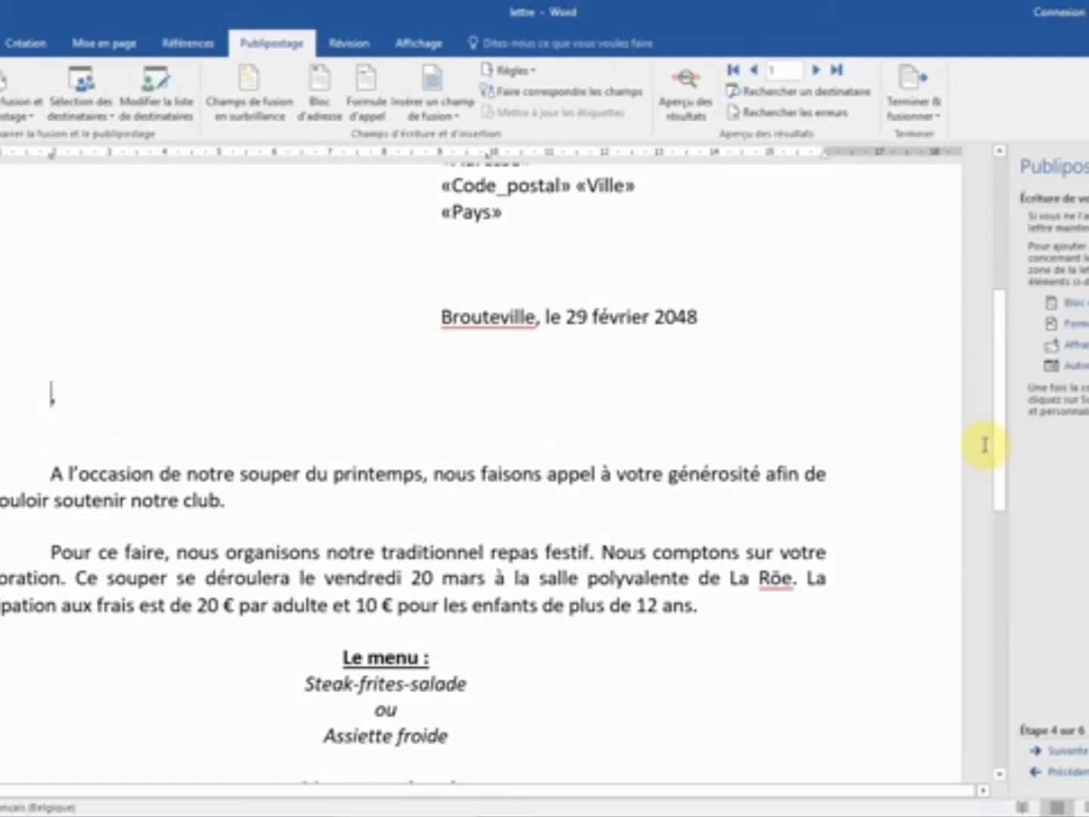
{"action": "left_click", "coordinate": [1074, 367]}
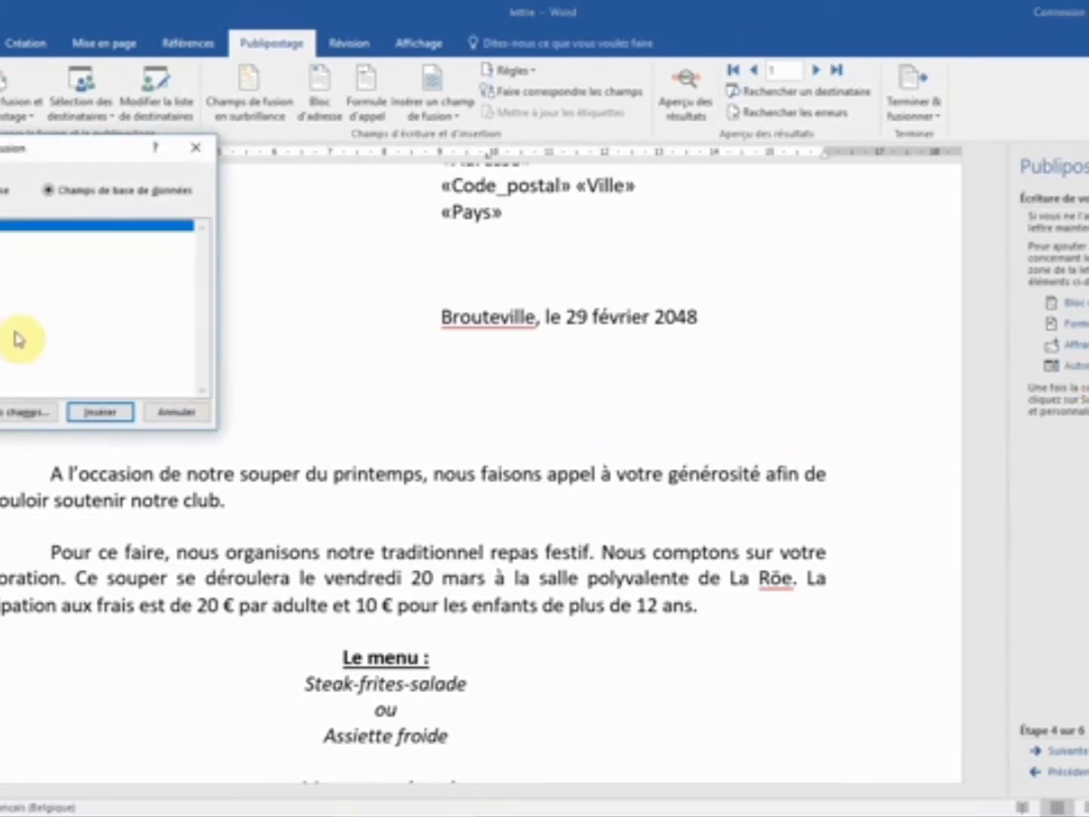
{"action": "left_click", "coordinate": [22, 237]}
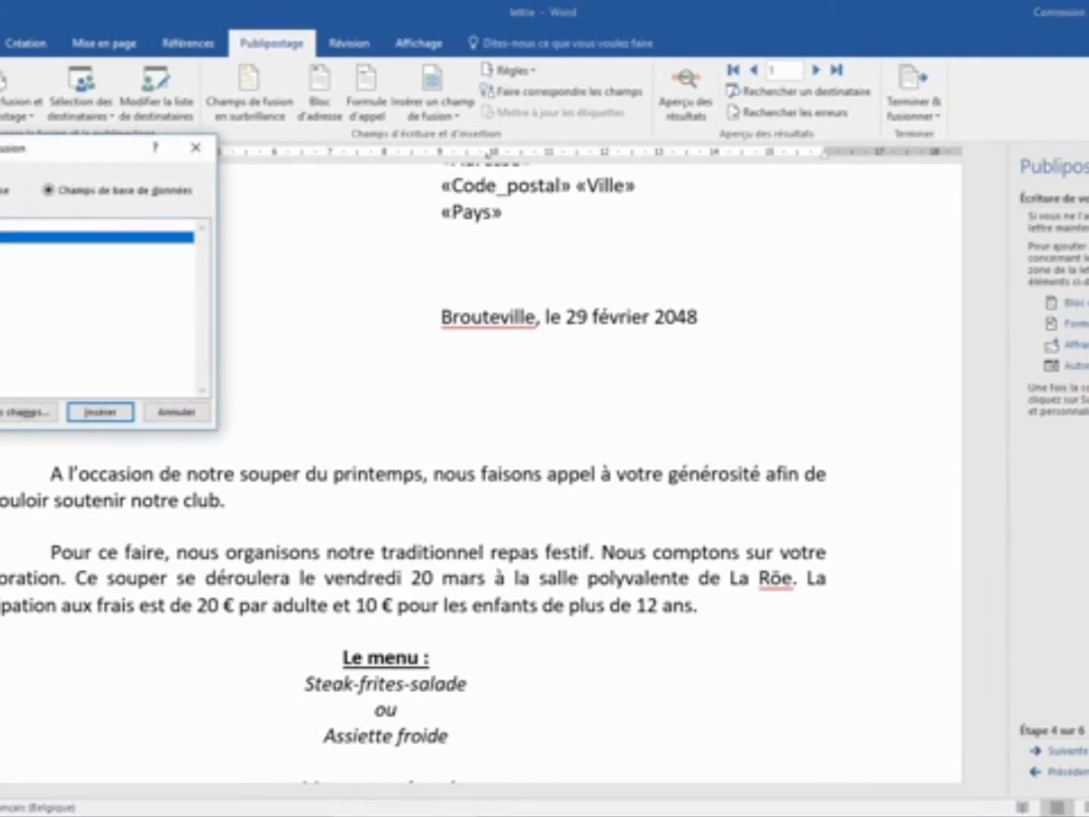
{"action": "left_click", "coordinate": [96, 411]}
{"action": "left_click", "coordinate": [166, 416]}
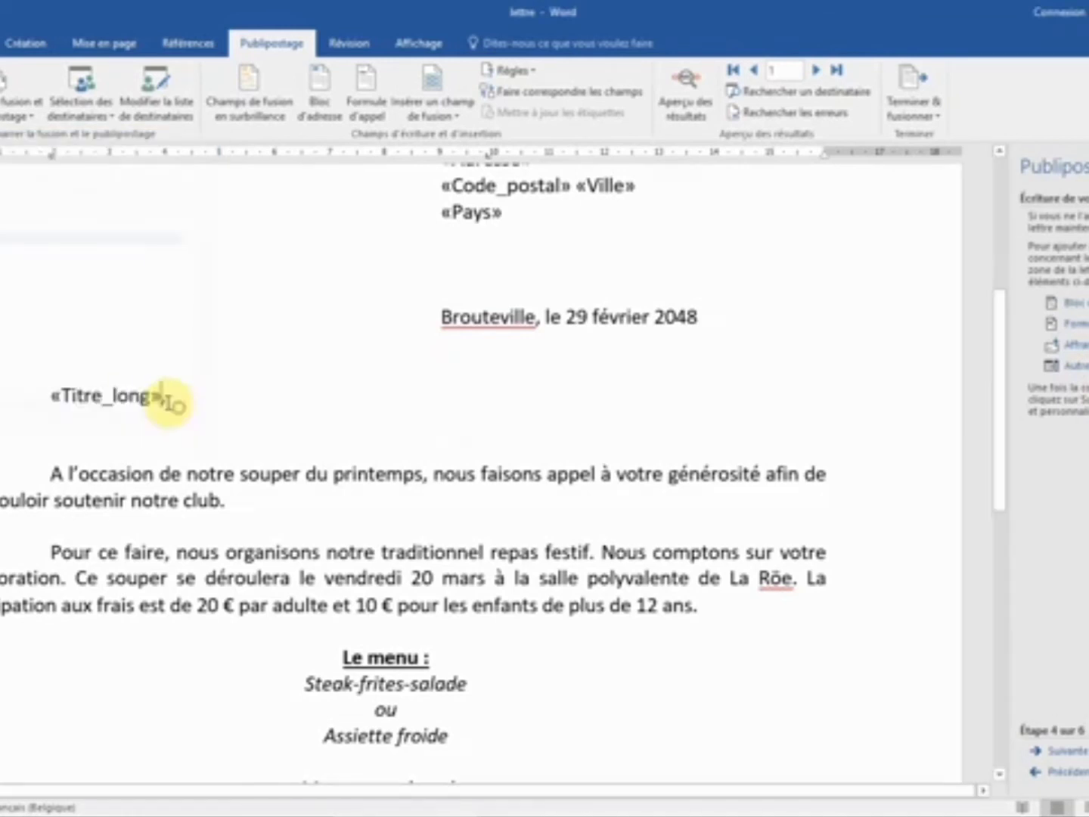
Insert the Titre_long merge field in the closing sentence, between "Veuillez agréer," and the following comma.
{"action": "scroll", "coordinate": [545, 598], "scroll_direction": "down", "scroll_amount": 2}
{"action": "scroll", "coordinate": [549, 557], "scroll_direction": "down", "scroll_amount": 6}
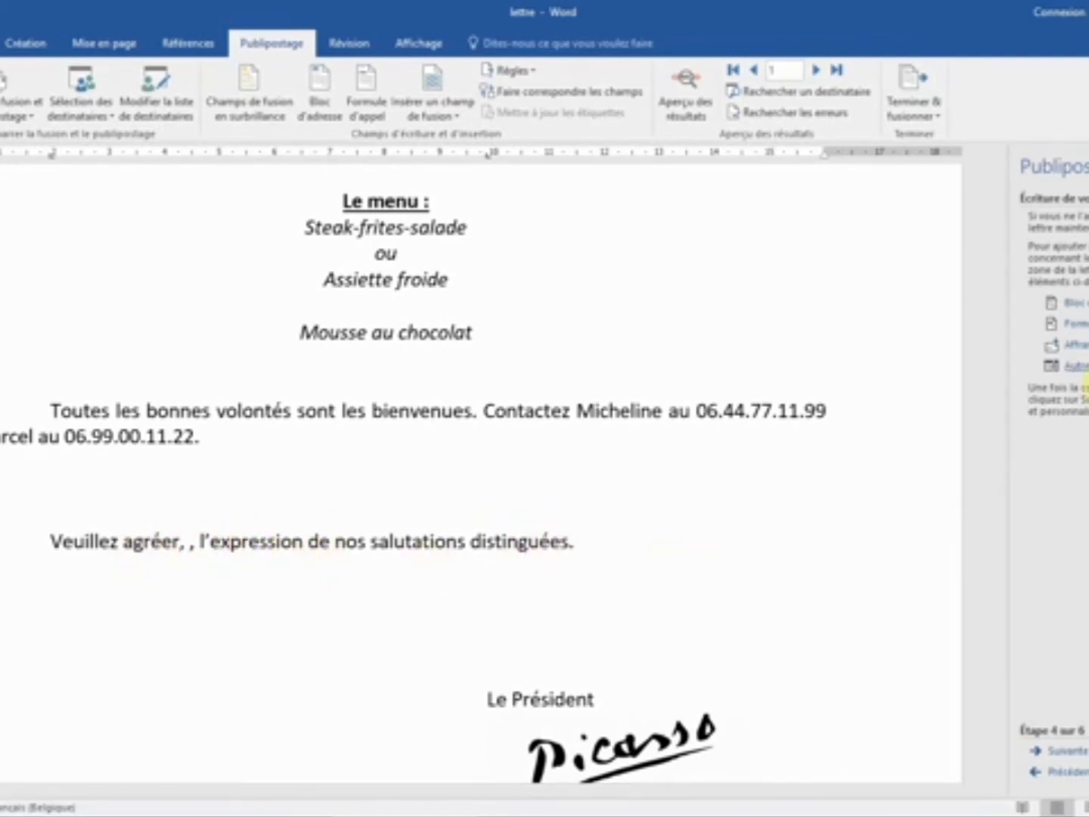
{"action": "left_click", "coordinate": [1082, 367]}
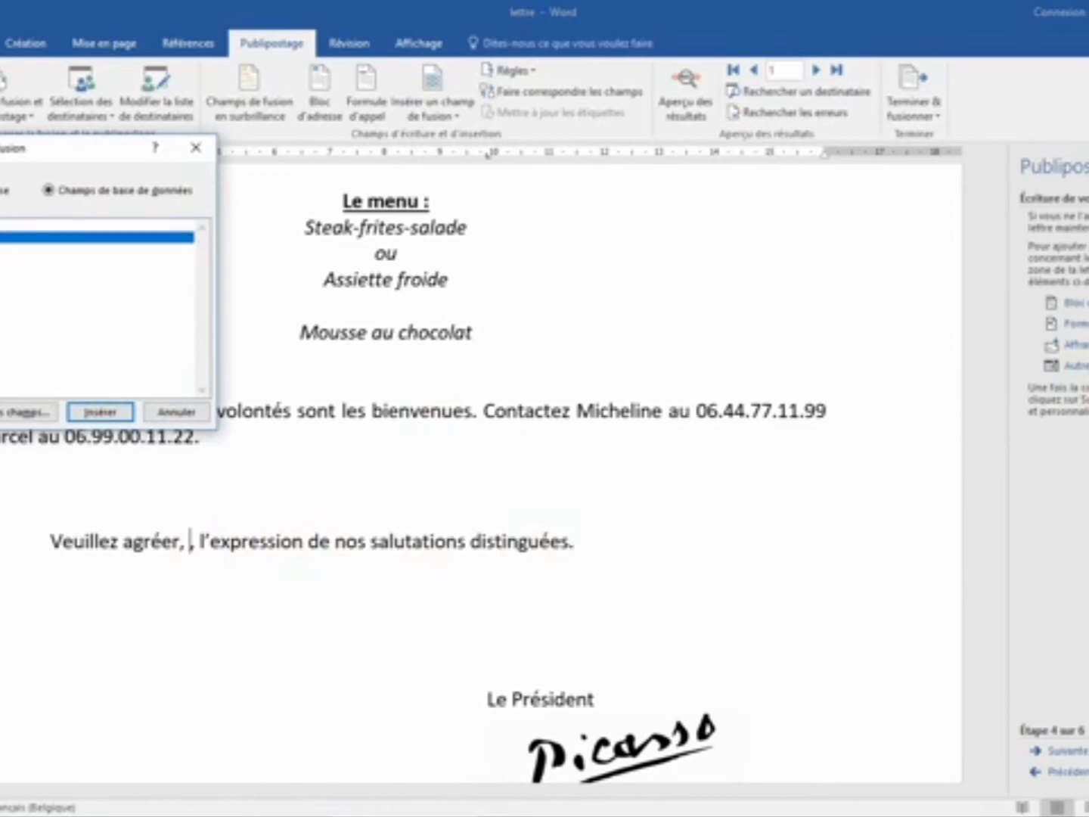
{"action": "left_click", "coordinate": [104, 413]}
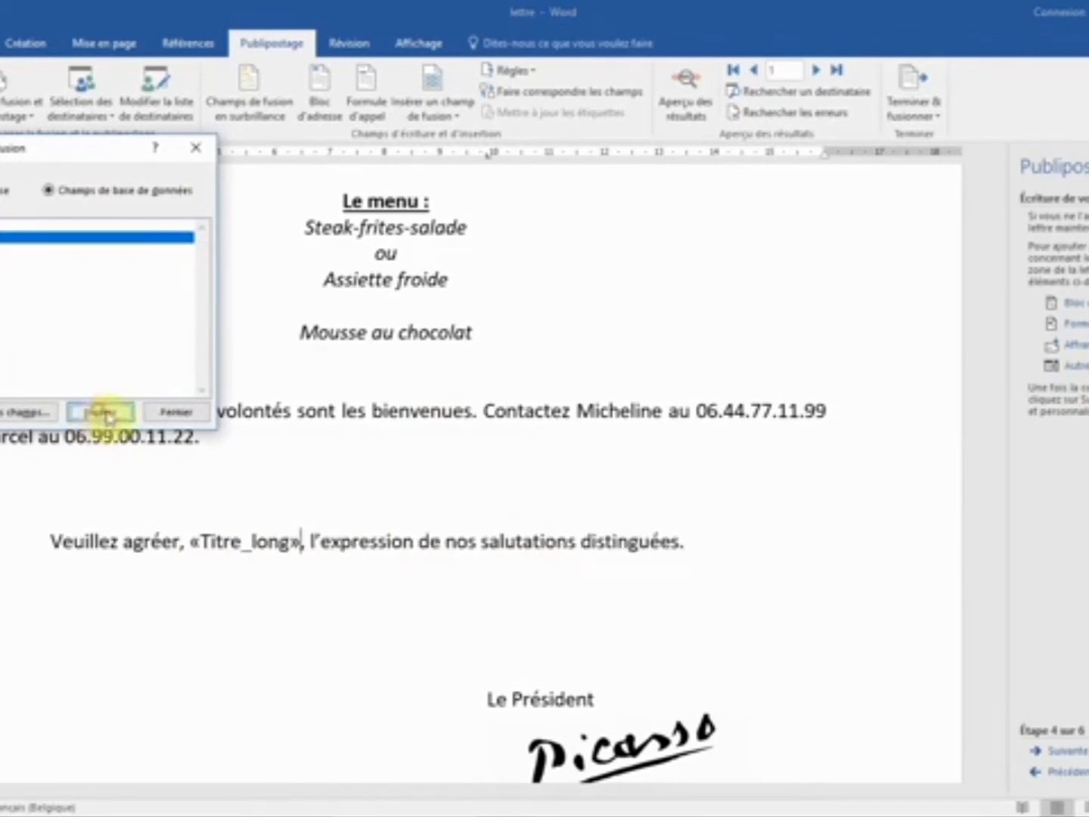
{"action": "left_click", "coordinate": [177, 413]}
Review the merge fields throughout the letter, from the address block and salutation to the closing sentence and signature.
{"action": "scroll", "coordinate": [445, 567], "scroll_direction": "down", "scroll_amount": 2}
{"action": "scroll", "coordinate": [446, 566], "scroll_direction": "up", "scroll_amount": 5}
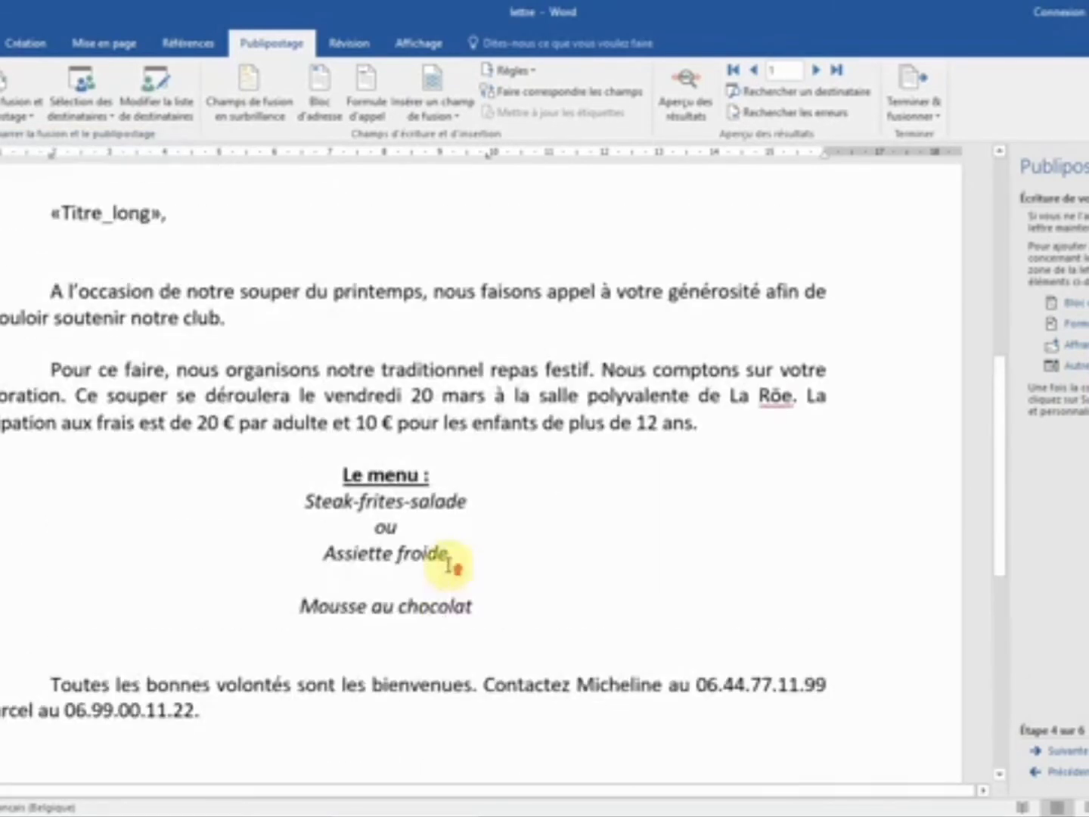
{"action": "scroll", "coordinate": [448, 564], "scroll_direction": "up", "scroll_amount": 6}
{"action": "scroll", "coordinate": [455, 566], "scroll_direction": "down", "scroll_amount": 3}
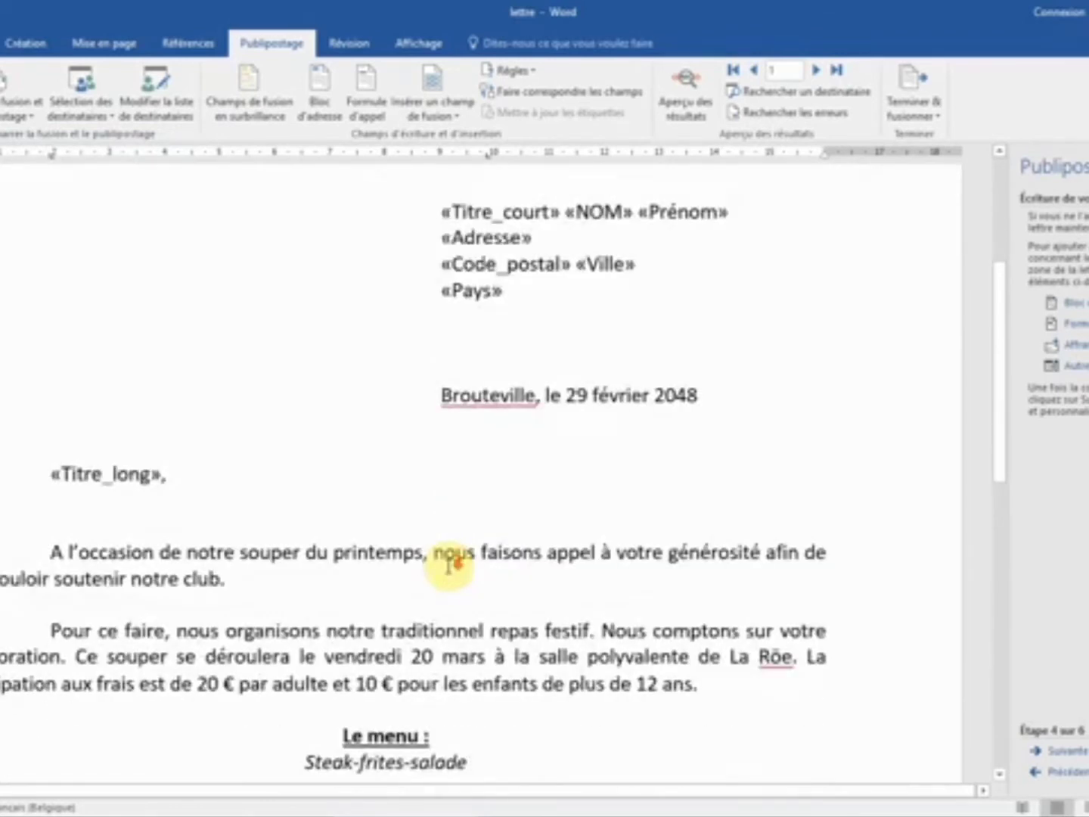
{"action": "scroll", "coordinate": [448, 566], "scroll_direction": "down", "scroll_amount": 10}
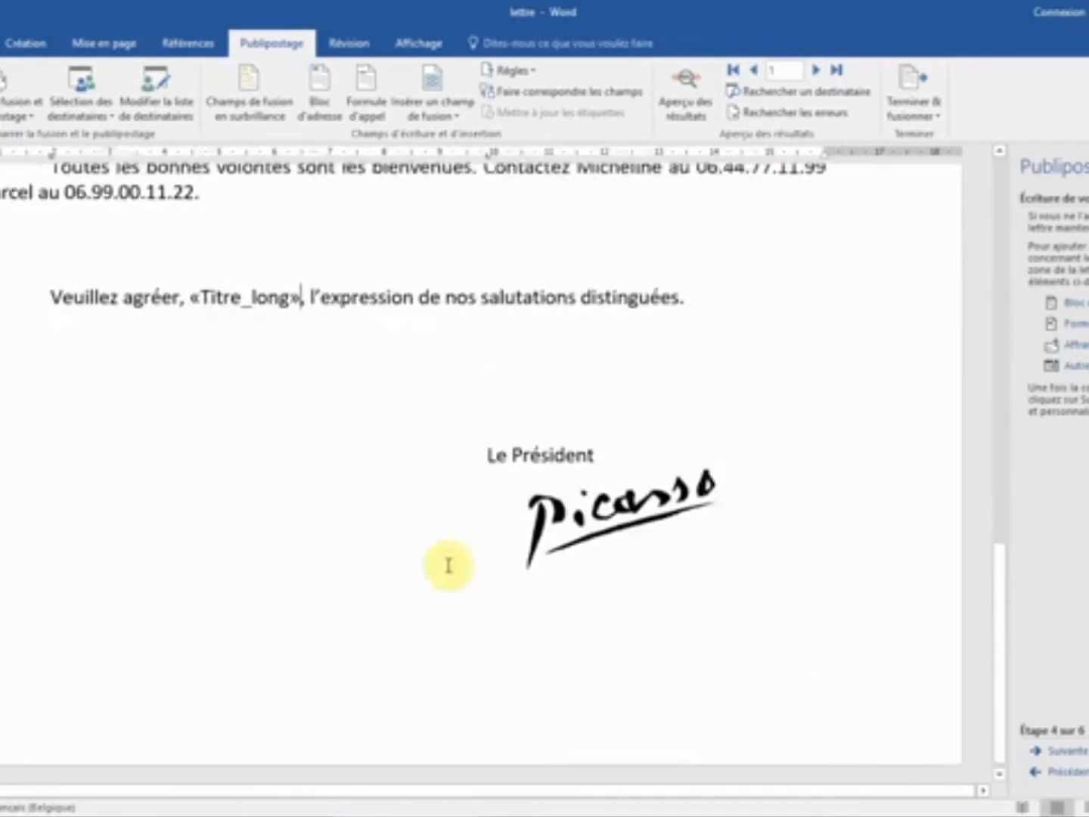
{"action": "scroll", "coordinate": [449, 566], "scroll_direction": "up", "scroll_amount": 3}
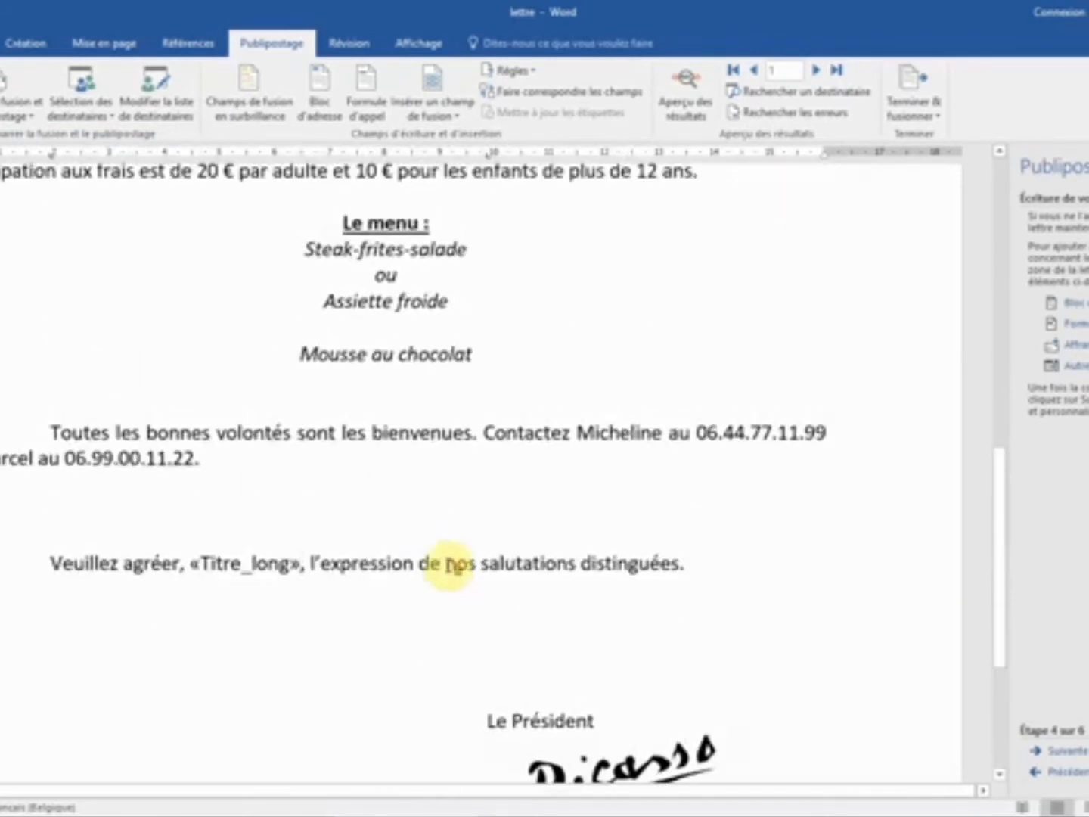
{"action": "scroll", "coordinate": [449, 564], "scroll_direction": "up", "scroll_amount": 3}
{"action": "scroll", "coordinate": [450, 566], "scroll_direction": "down", "scroll_amount": 4}
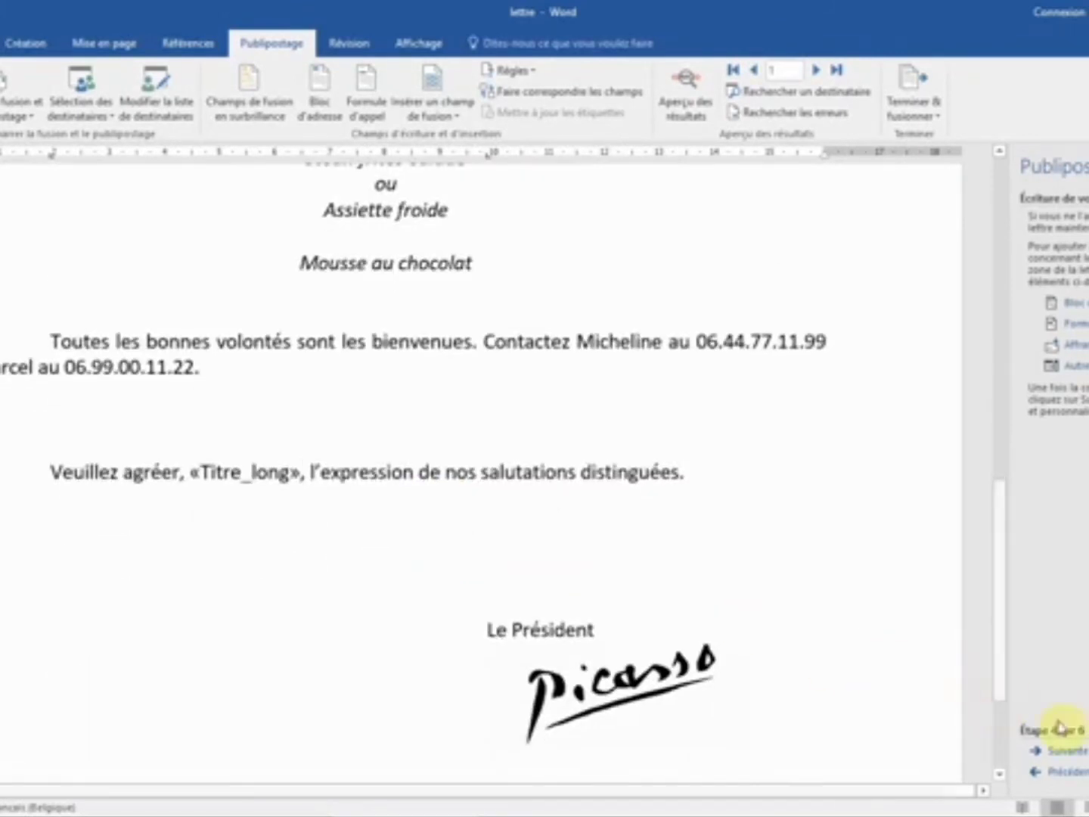
{"action": "scroll", "coordinate": [669, 537], "scroll_direction": "up", "scroll_amount": 9}
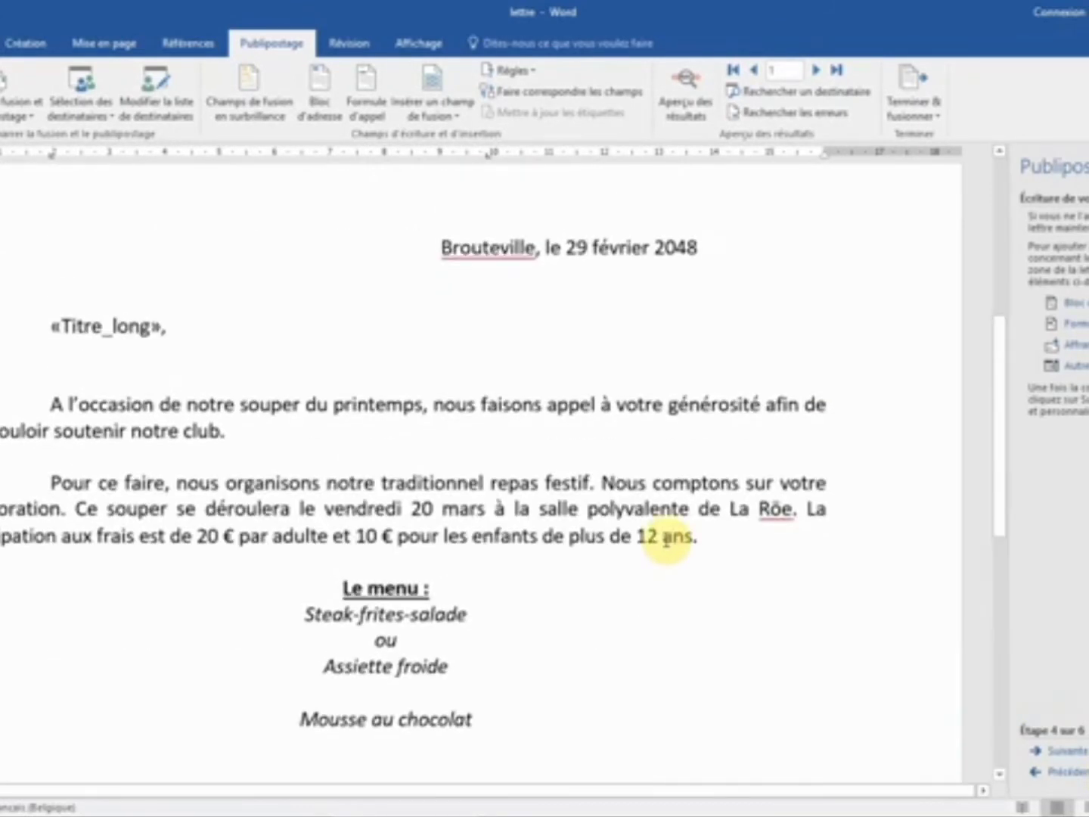
Advance the wizard to the letter preview and check the first recipient's address, salutation and closing sentence.
{"action": "left_click", "coordinate": [1065, 751]}
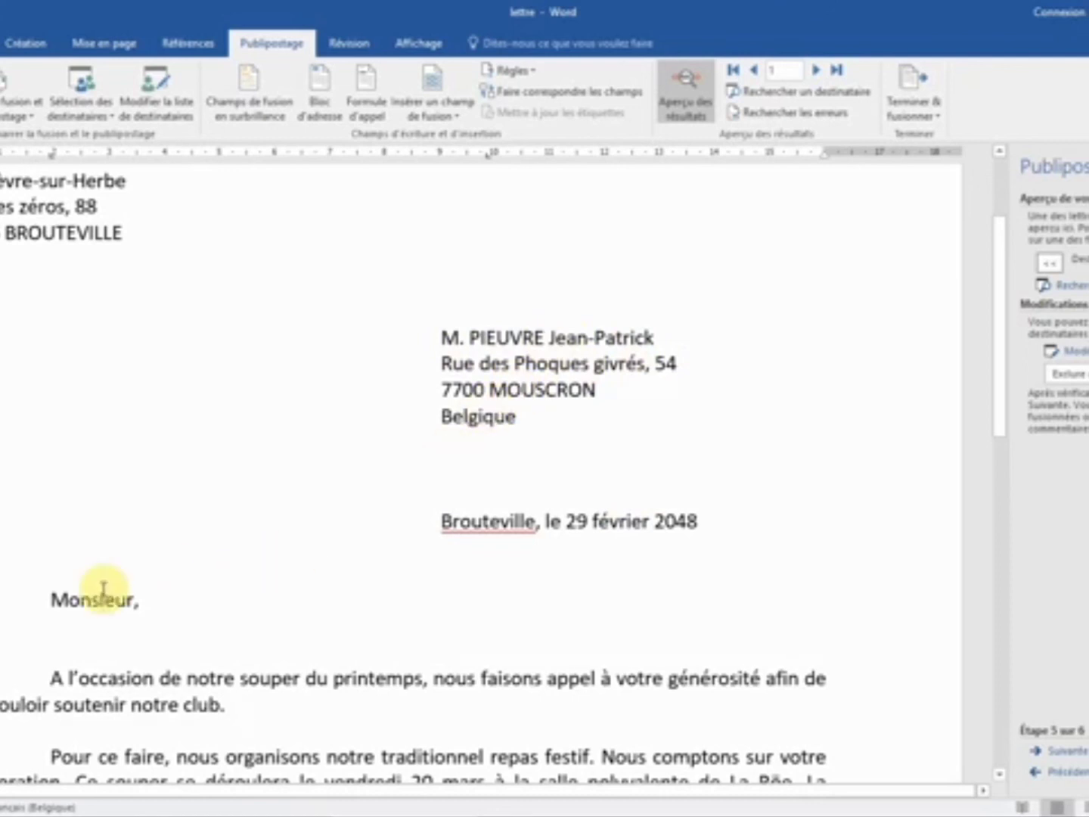
{"action": "scroll", "coordinate": [68, 262], "scroll_direction": "down", "scroll_amount": 4}
{"action": "scroll", "coordinate": [165, 450], "scroll_direction": "down", "scroll_amount": 6}
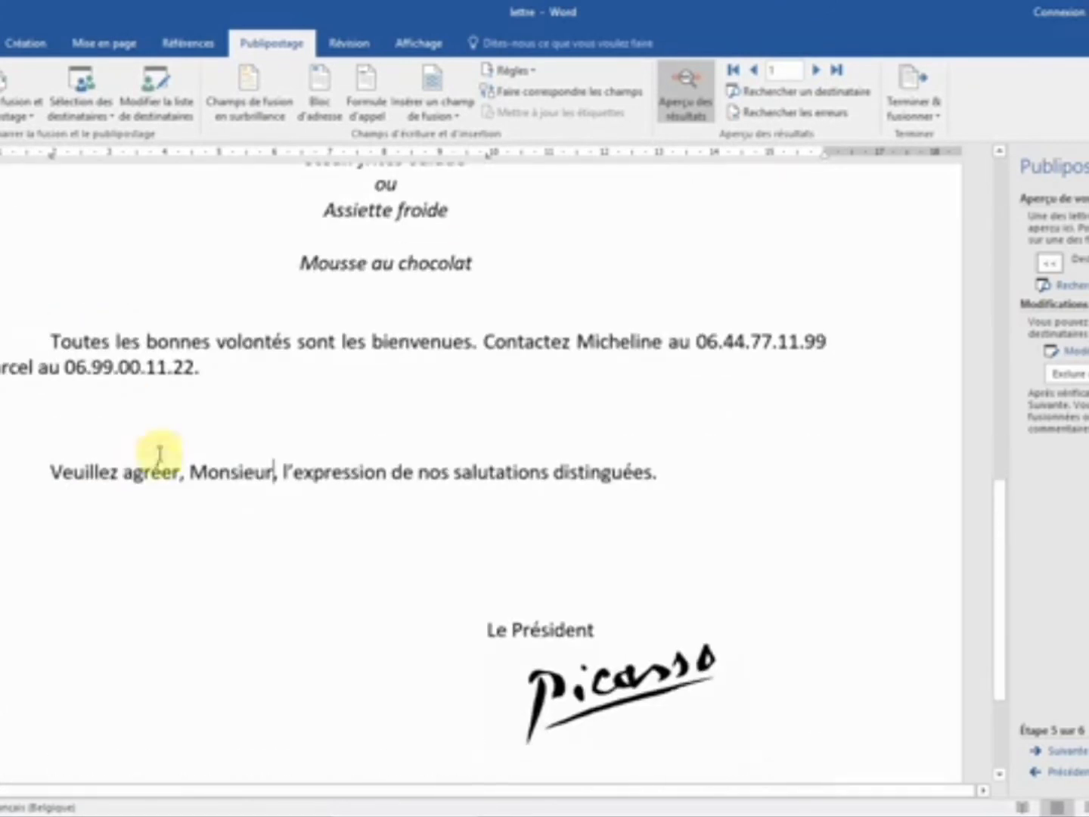
{"action": "scroll", "coordinate": [583, 567], "scroll_direction": "down", "scroll_amount": 2}
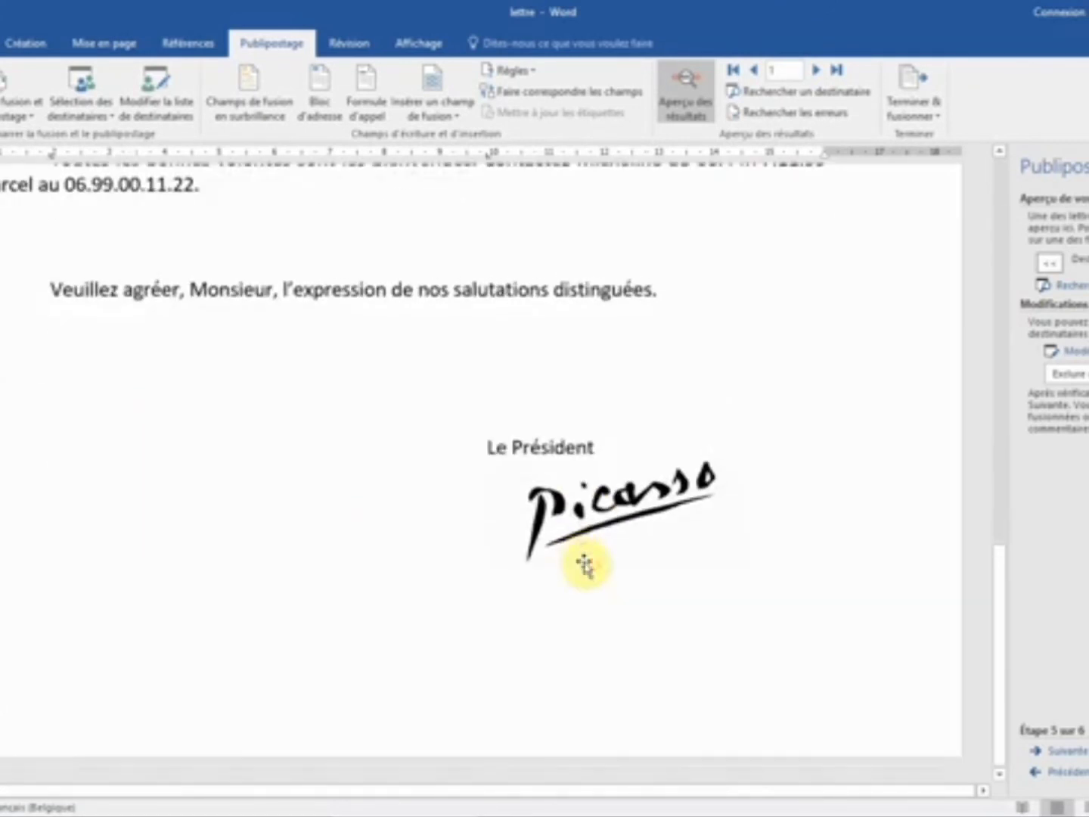
{"action": "scroll", "coordinate": [584, 563], "scroll_direction": "up", "scroll_amount": 8}
{"action": "scroll", "coordinate": [586, 561], "scroll_direction": "up", "scroll_amount": 5}
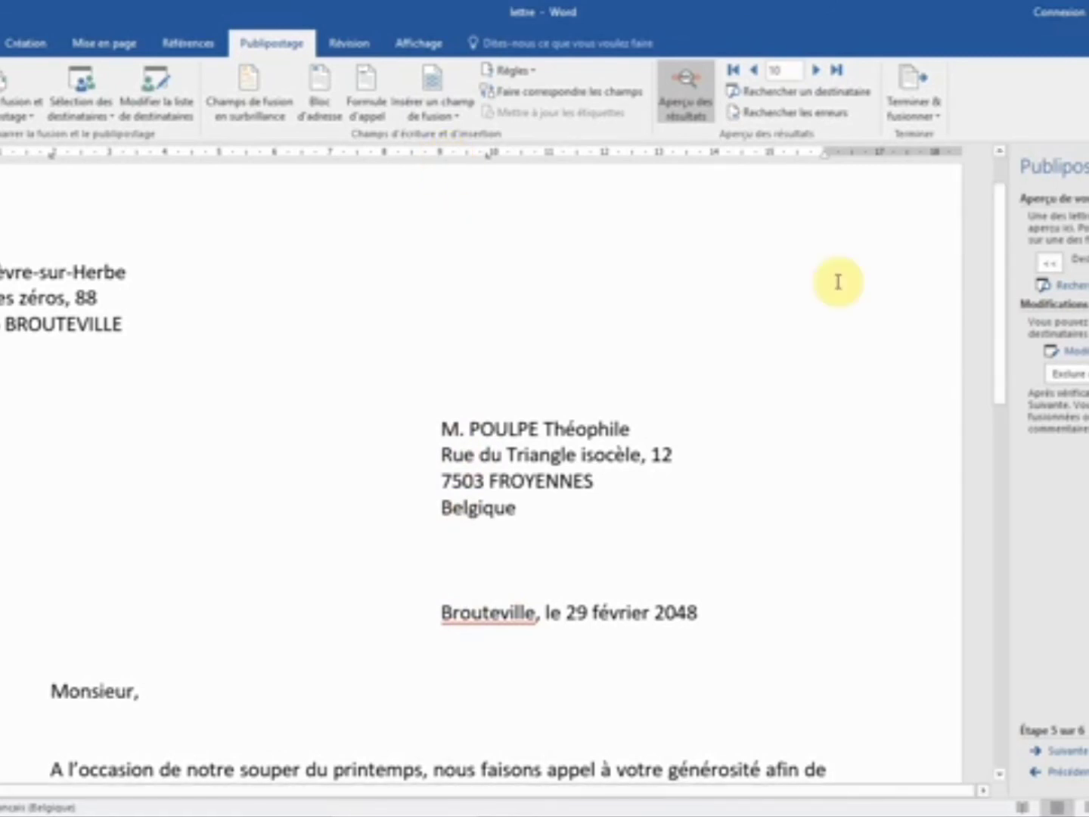
Browse the letter previews forward and back through the recipients, and check record 12 from address to signature.
{"action": "left_click", "coordinate": [1088, 263]}
{"action": "left_click", "coordinate": [1088, 262]}
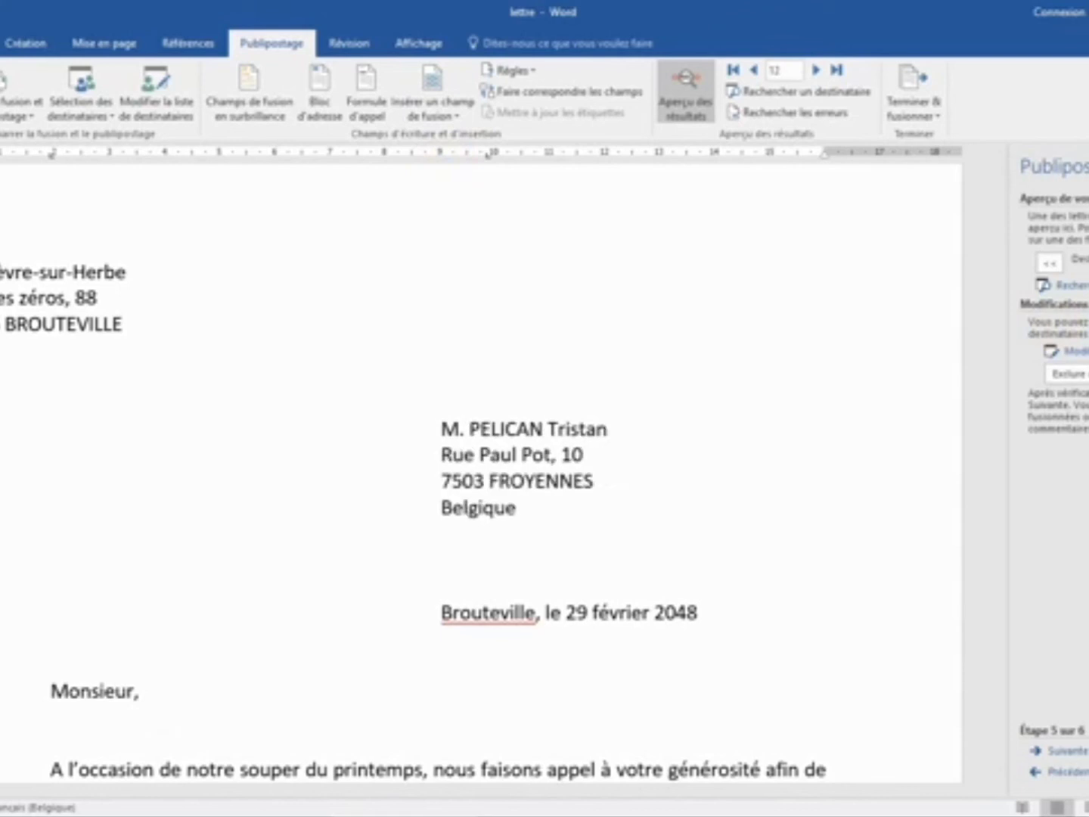
{"action": "left_click", "coordinate": [1088, 262]}
{"action": "left_click", "coordinate": [1088, 263]}
{"action": "left_click", "coordinate": [1088, 263]}
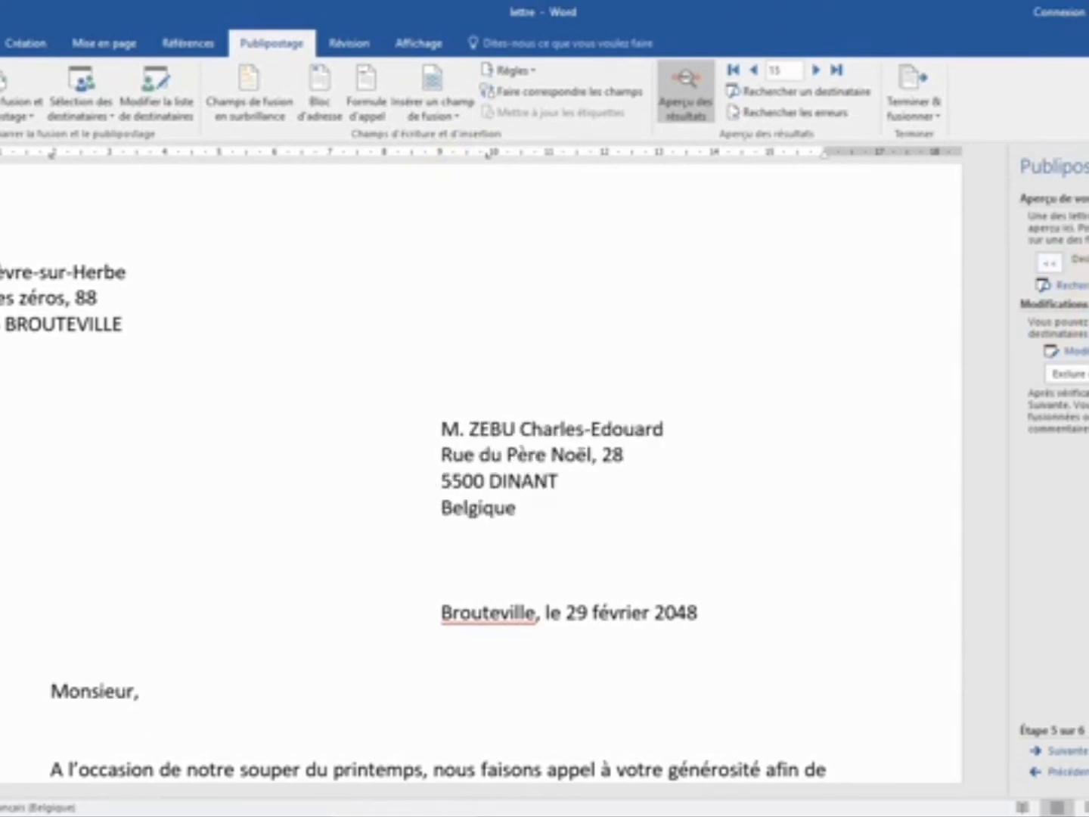
{"action": "left_click", "coordinate": [1080, 261]}
{"action": "left_click", "coordinate": [1079, 261]}
{"action": "left_click", "coordinate": [1050, 263]}
{"action": "left_click", "coordinate": [1050, 263]}
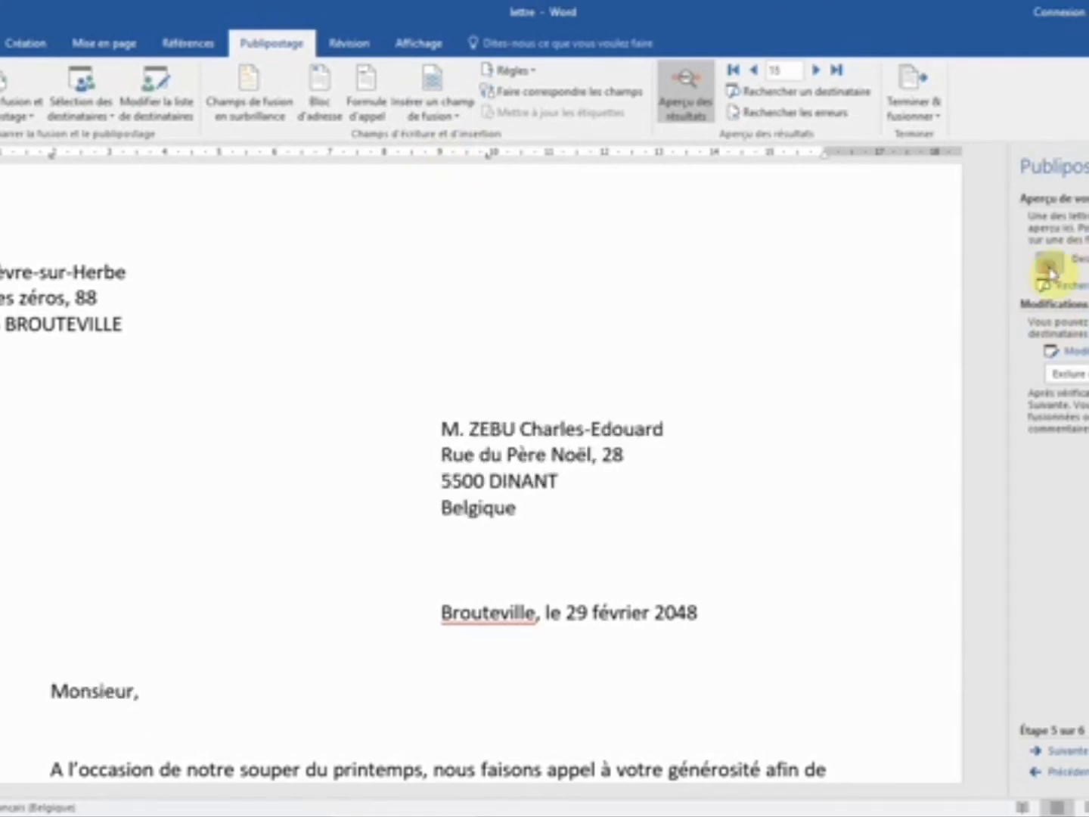
{"action": "left_click", "coordinate": [1050, 262]}
{"action": "left_click", "coordinate": [1050, 263]}
{"action": "scroll", "coordinate": [689, 457], "scroll_direction": "down", "scroll_amount": 15}
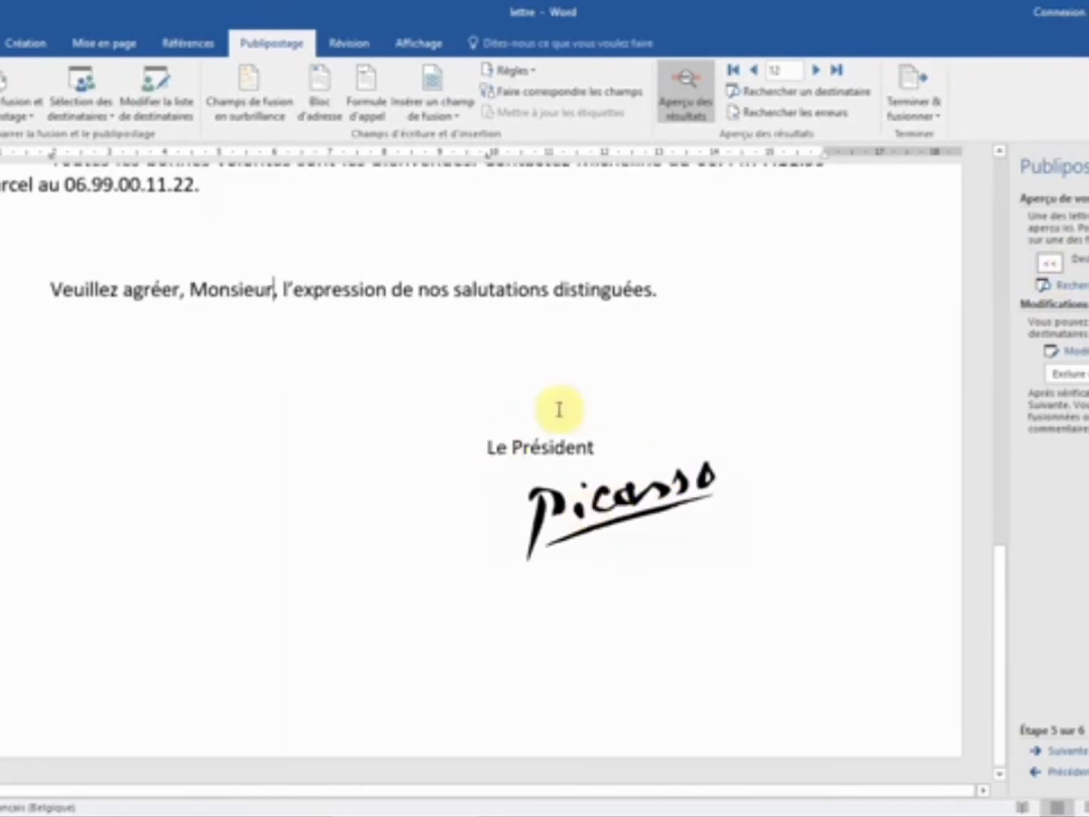
{"action": "scroll", "coordinate": [627, 432], "scroll_direction": "up", "scroll_amount": 15}
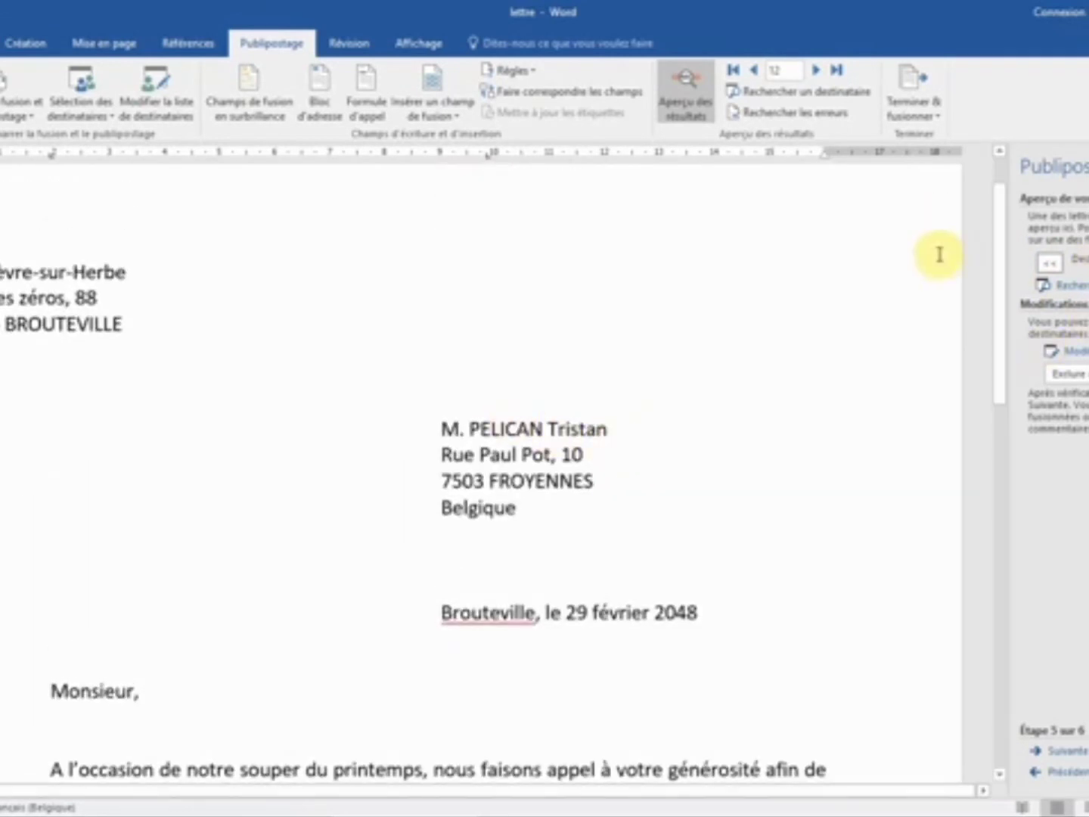
{"action": "scroll", "coordinate": [394, 489], "scroll_direction": "down", "scroll_amount": 3}
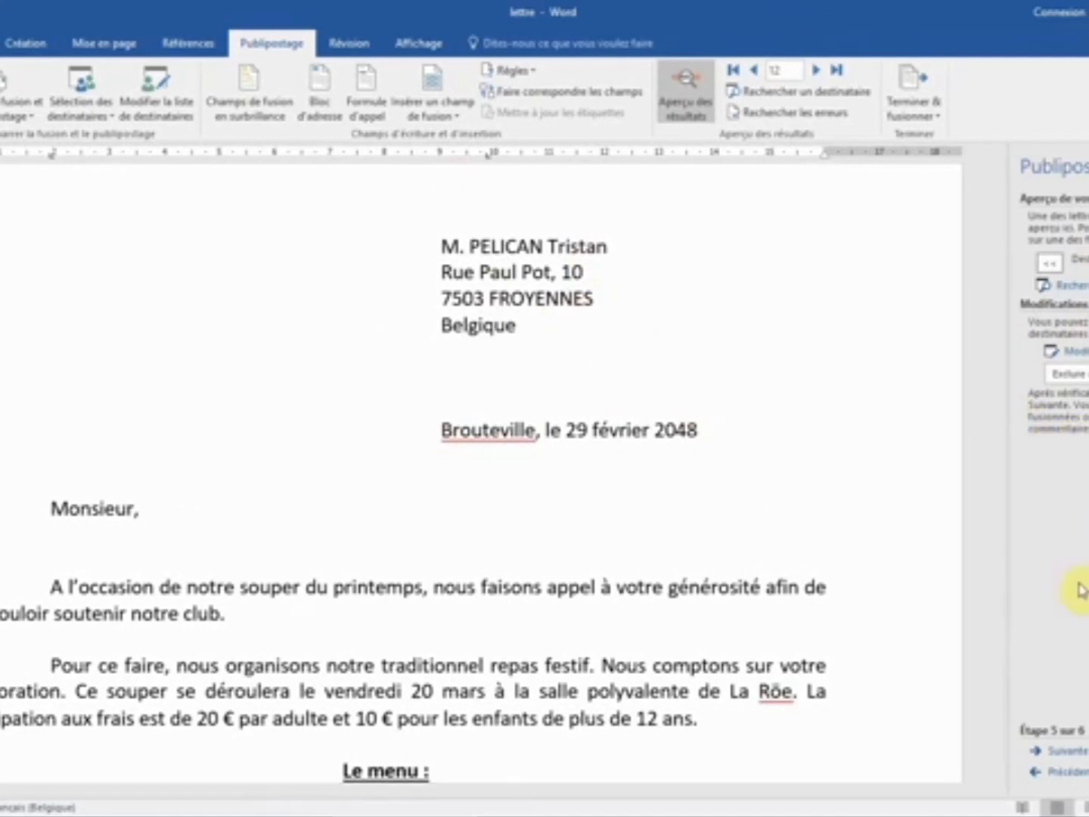
Advance the wizard to its final stage, merge the letters into a new editable document, and look through the individual letters.
{"action": "left_click", "coordinate": [1073, 753]}
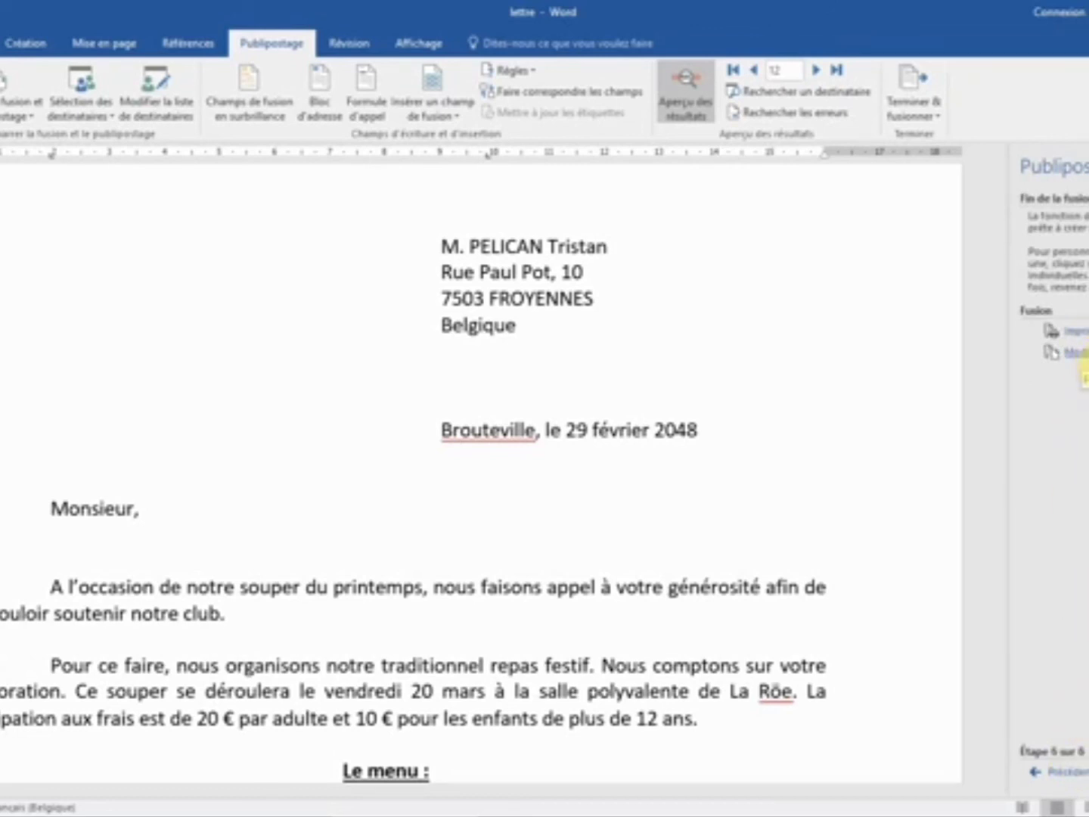
{"action": "left_click", "coordinate": [1078, 353]}
{"action": "left_click", "coordinate": [539, 448]}
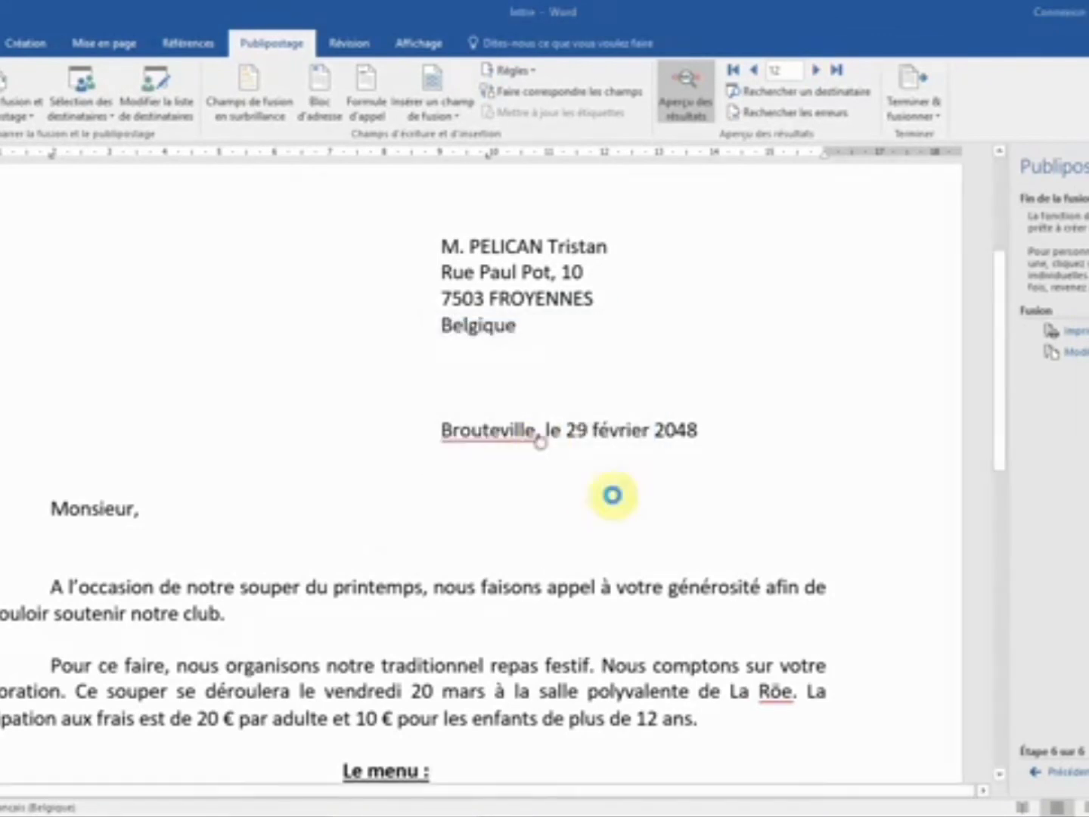
{"action": "scroll", "coordinate": [660, 507], "scroll_direction": "down", "scroll_amount": 20}
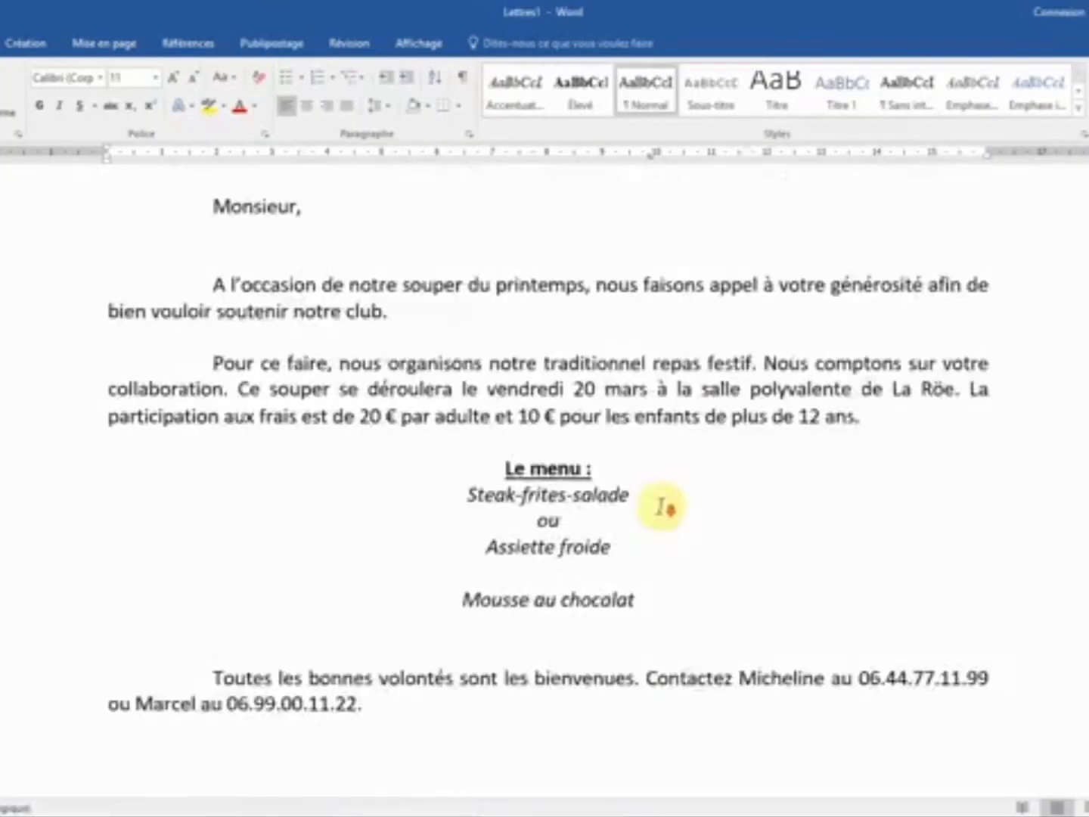
{"action": "scroll", "coordinate": [660, 507], "scroll_direction": "down", "scroll_amount": 15}
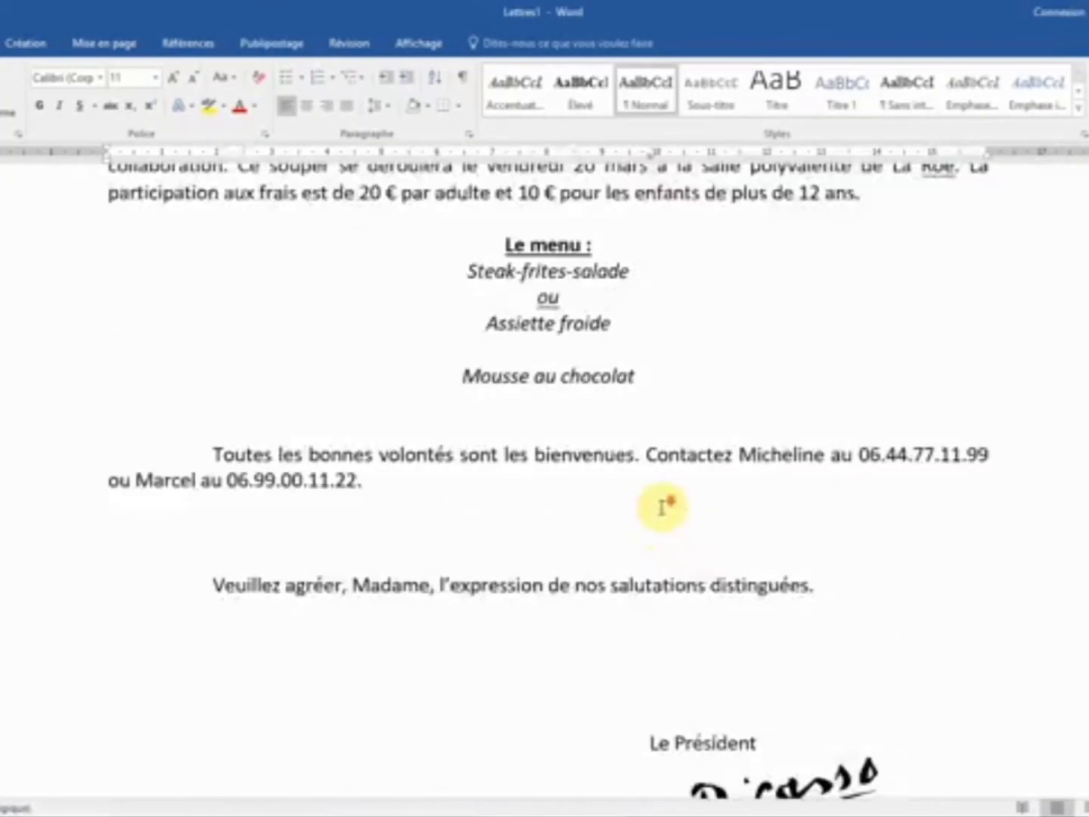
{"action": "scroll", "coordinate": [662, 504], "scroll_direction": "down", "scroll_amount": 18}
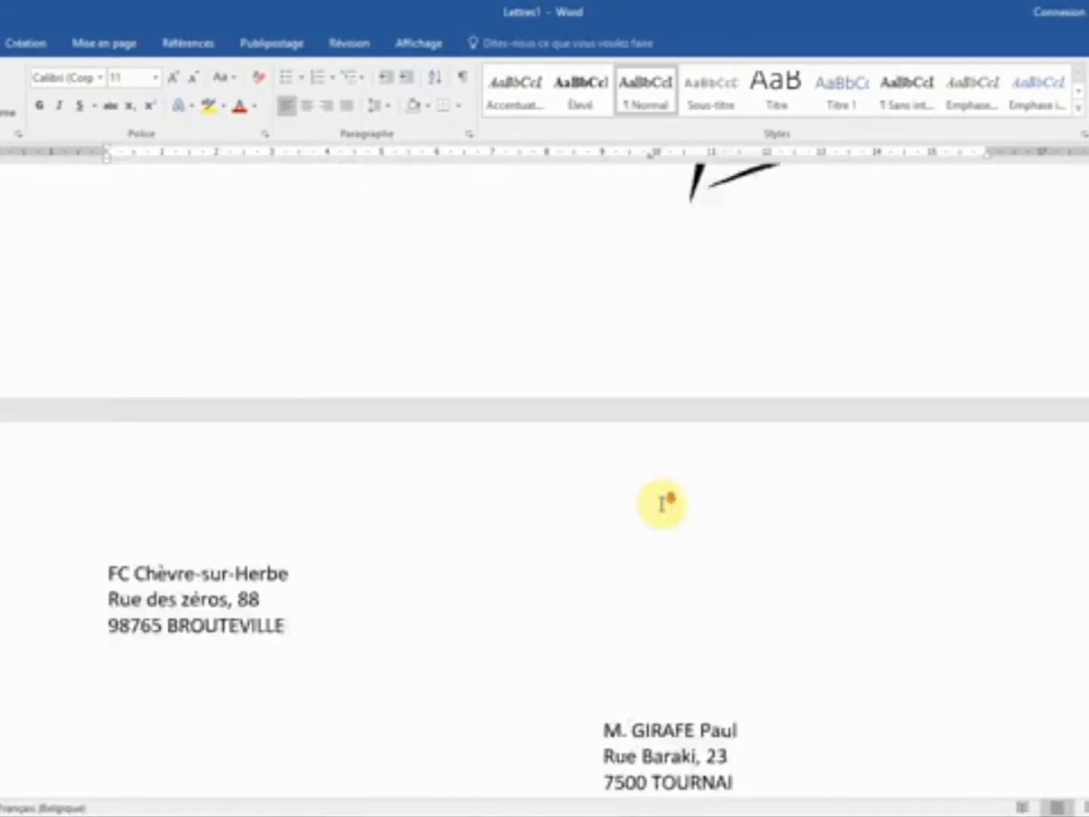
Look through the remaining merged letters to the end of the document, checking addresses, salutations and closing sentences, and return to the first letter.
{"action": "scroll", "coordinate": [662, 504], "scroll_direction": "down", "scroll_amount": 20}
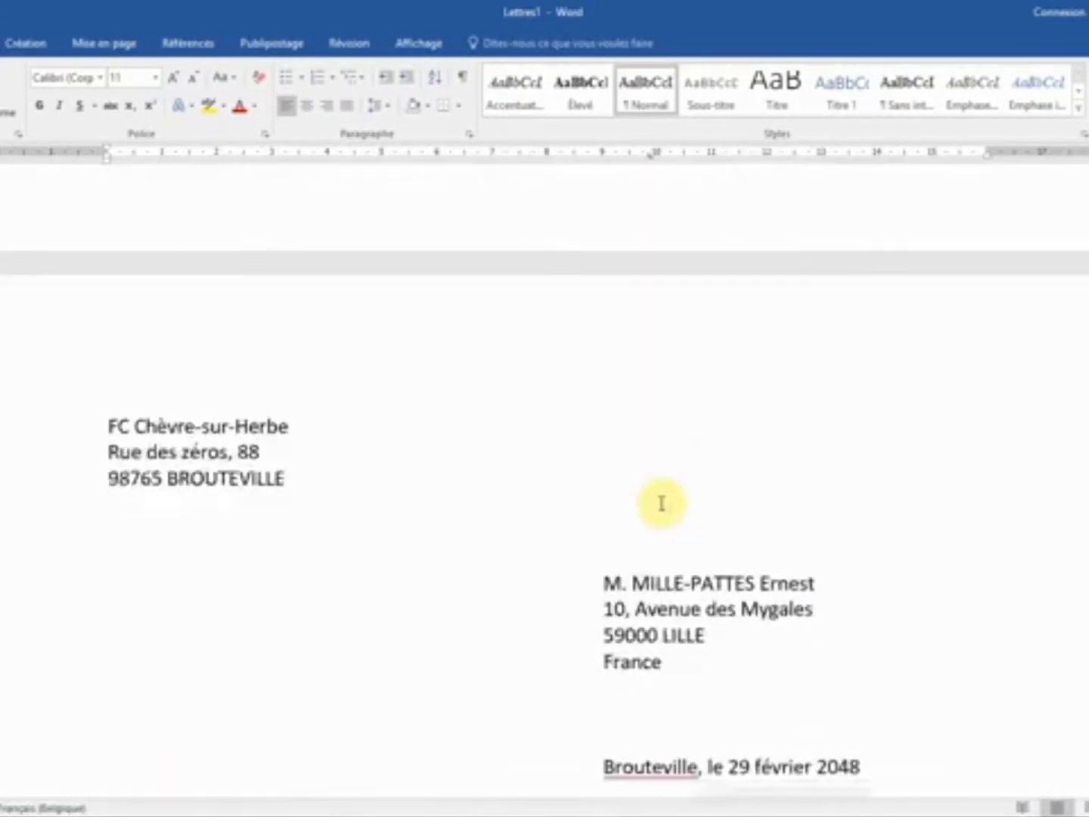
{"action": "scroll", "coordinate": [662, 503], "scroll_direction": "down", "scroll_amount": 20}
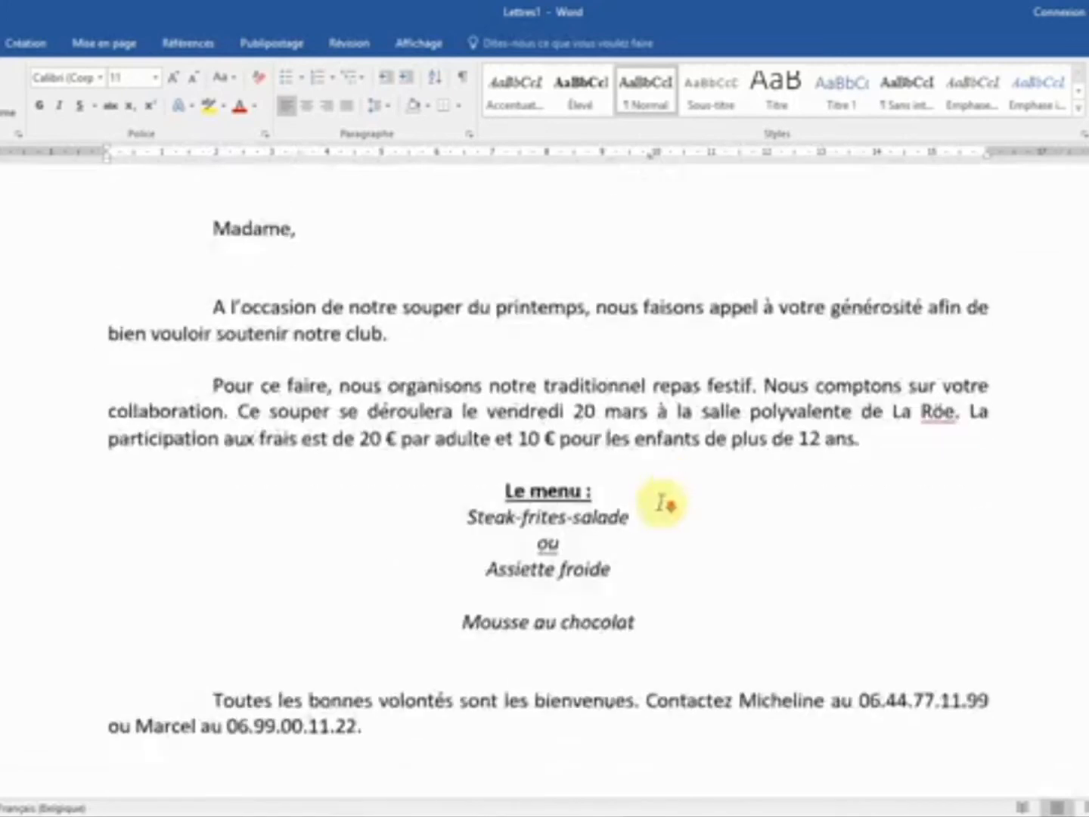
{"action": "scroll", "coordinate": [662, 496], "scroll_direction": "down", "scroll_amount": 20}
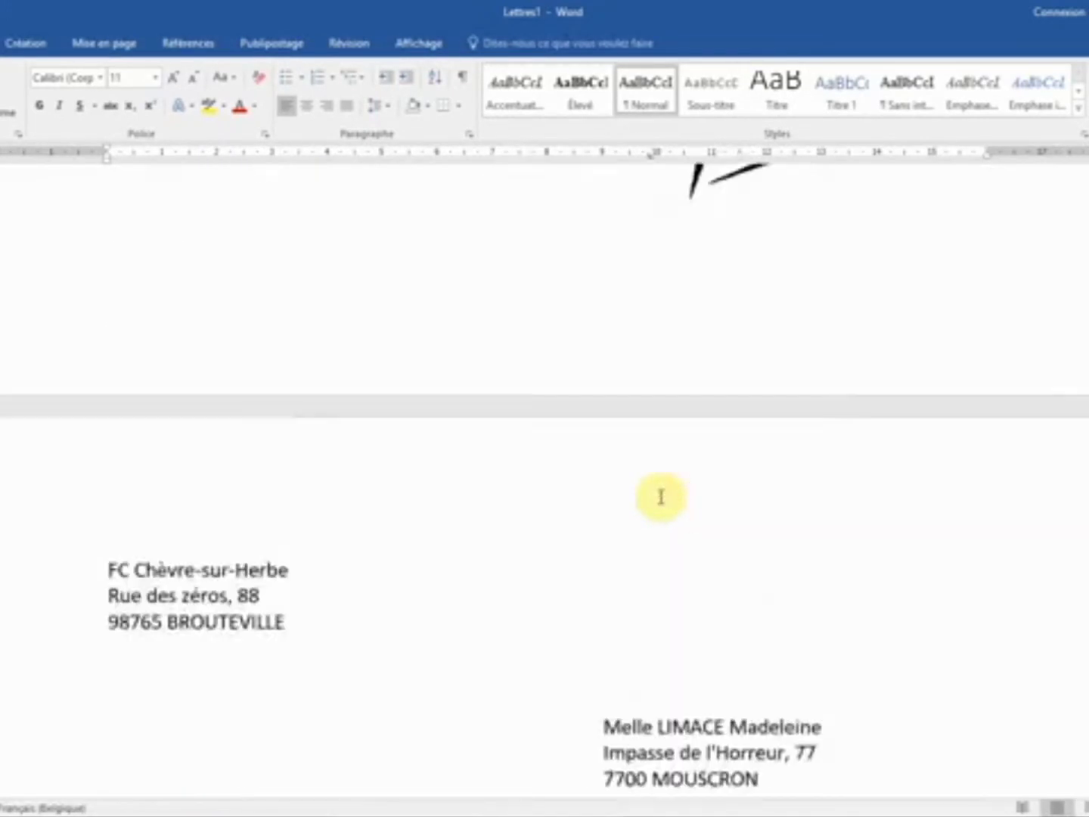
{"action": "scroll", "coordinate": [662, 497], "scroll_direction": "down", "scroll_amount": 20}
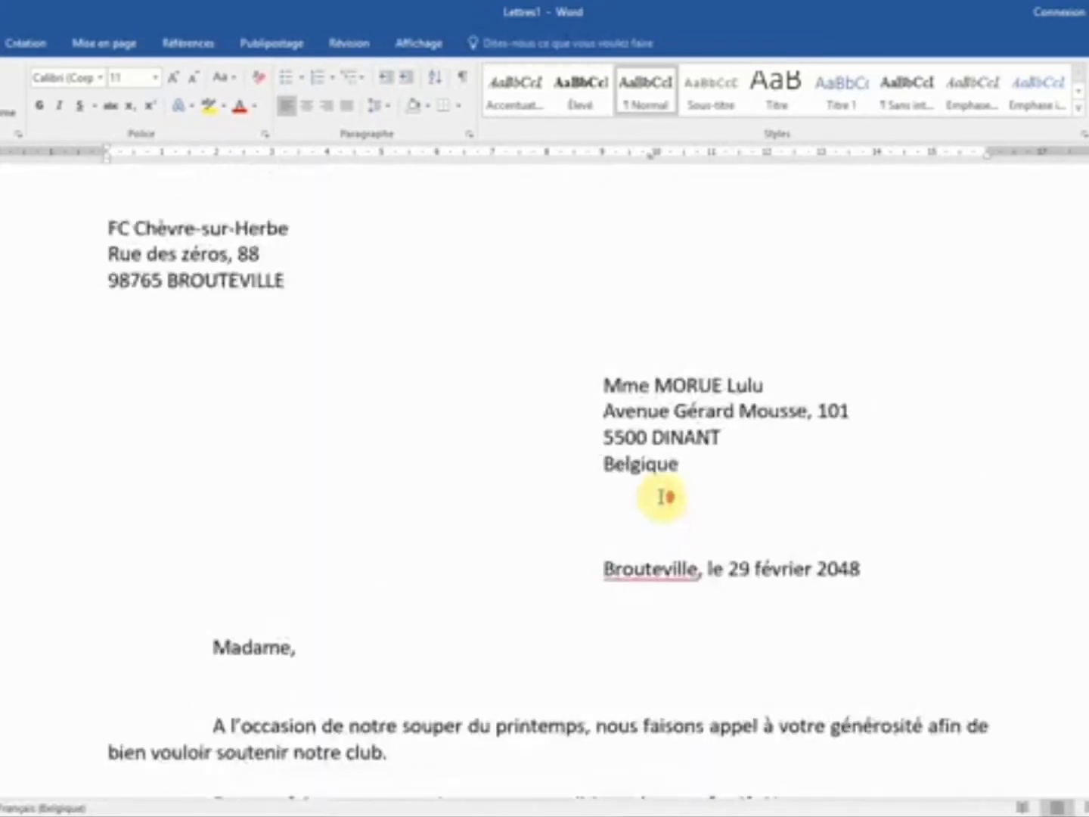
{"action": "scroll", "coordinate": [665, 497], "scroll_direction": "down", "scroll_amount": 20}
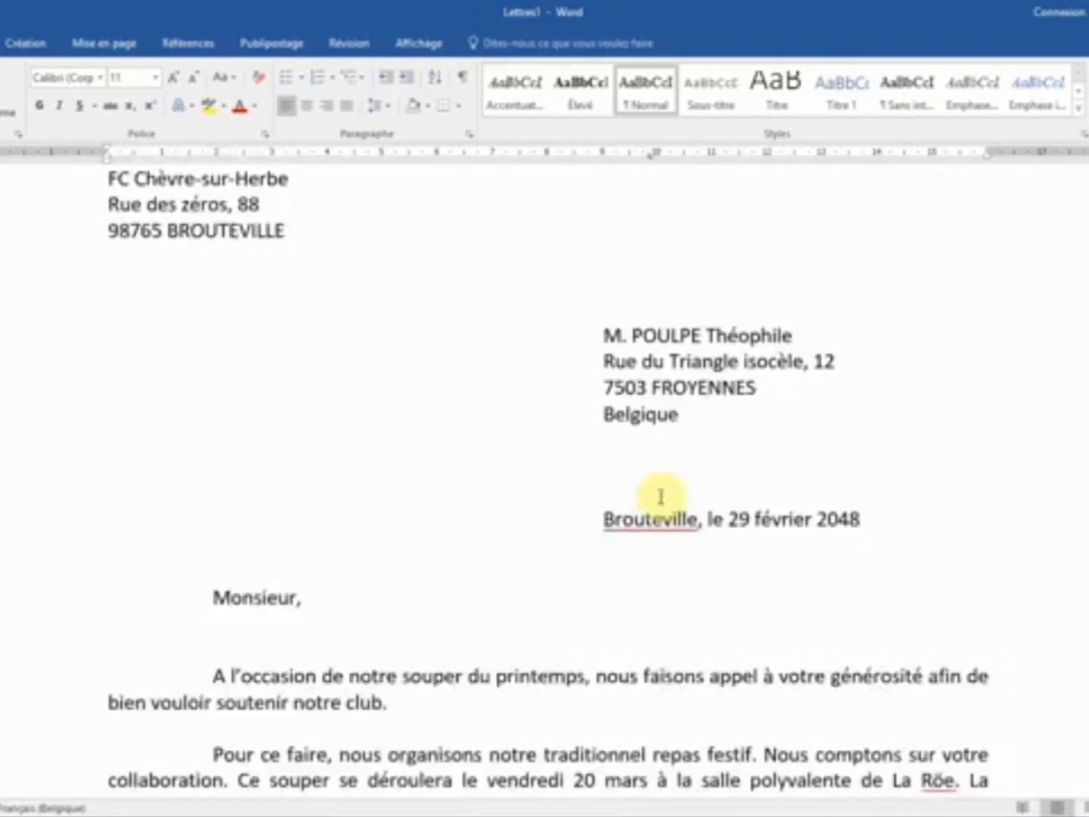
{"action": "scroll", "coordinate": [661, 490], "scroll_direction": "down", "scroll_amount": 20}
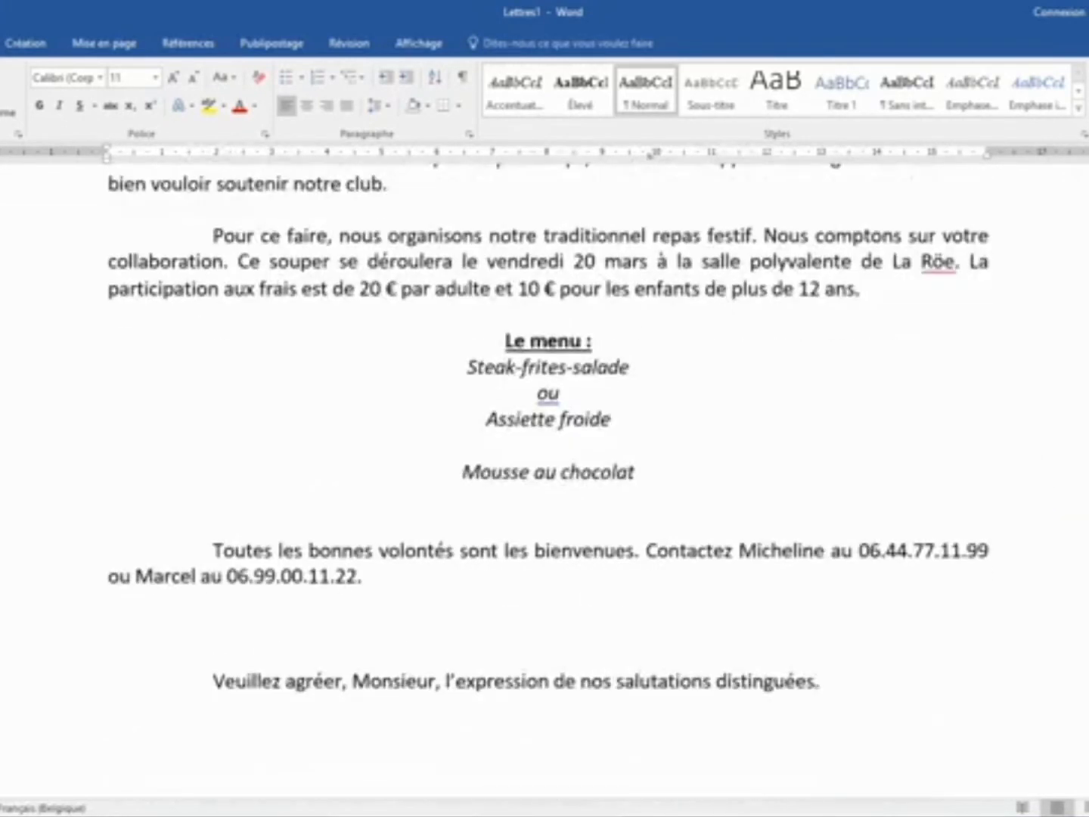
{"action": "scroll", "coordinate": [660, 490], "scroll_direction": "down", "scroll_amount": 20}
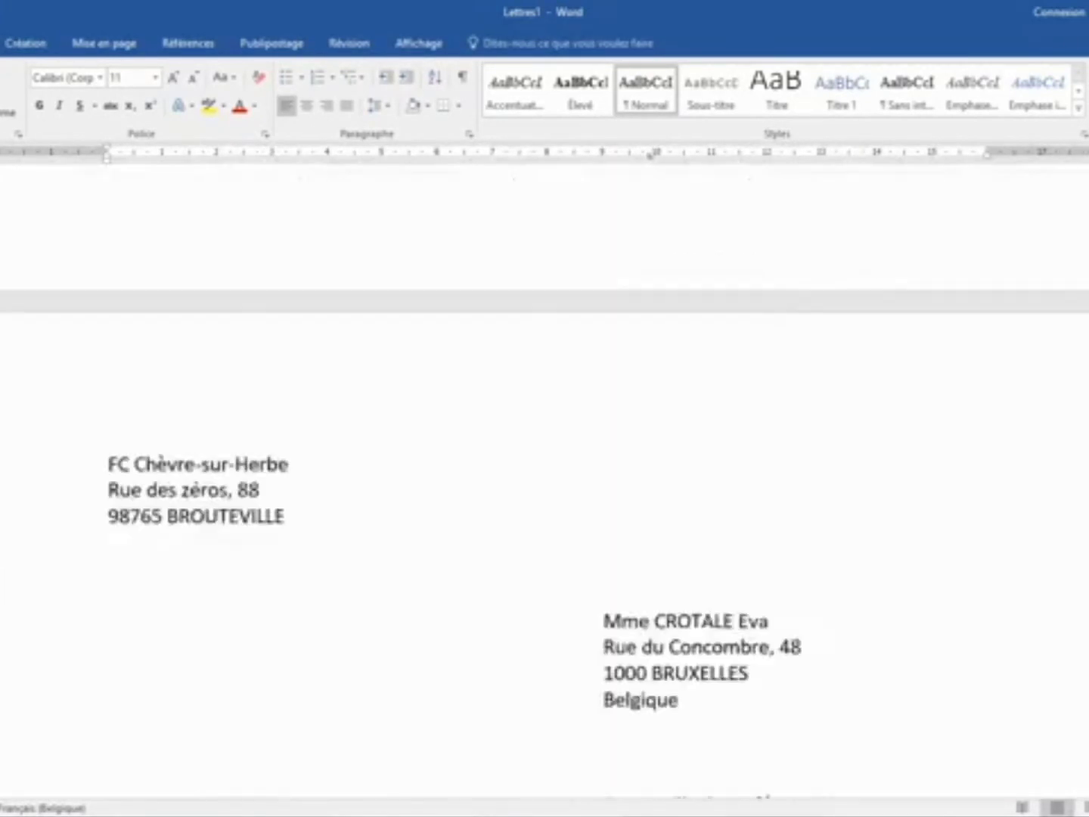
{"action": "scroll", "coordinate": [660, 490], "scroll_direction": "down", "scroll_amount": 20}
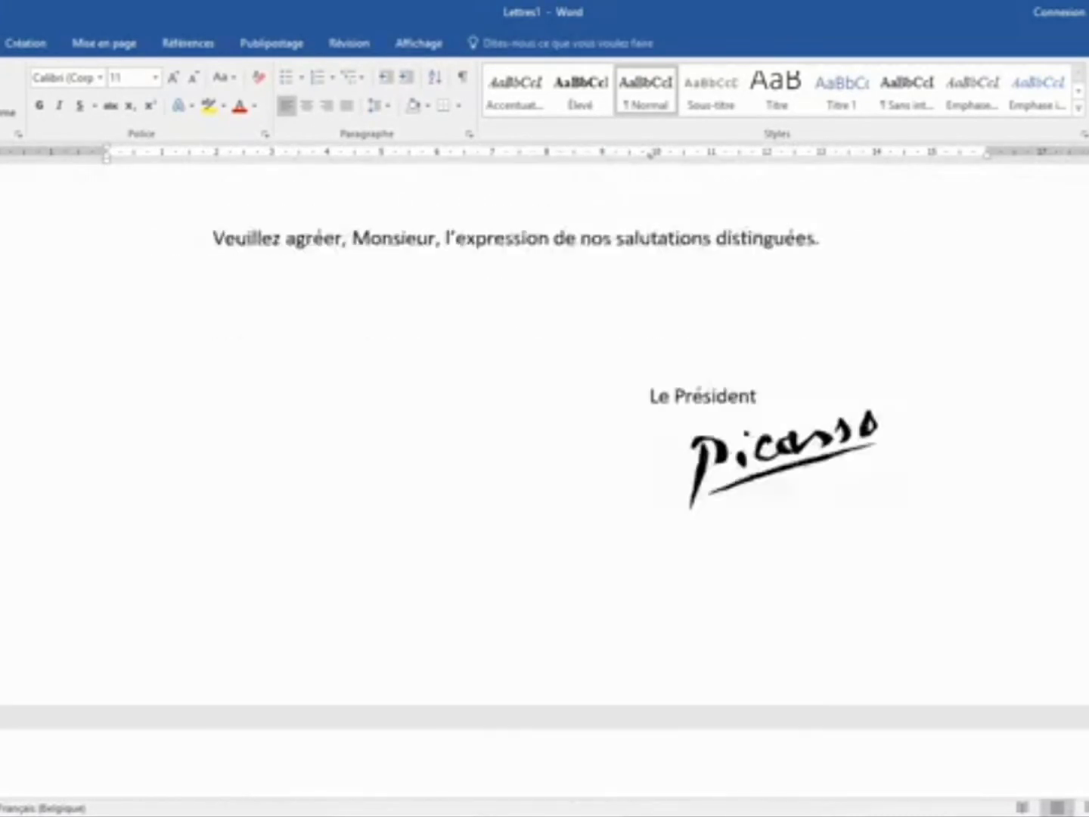
{"action": "scroll", "coordinate": [661, 490], "scroll_direction": "down", "scroll_amount": 20}
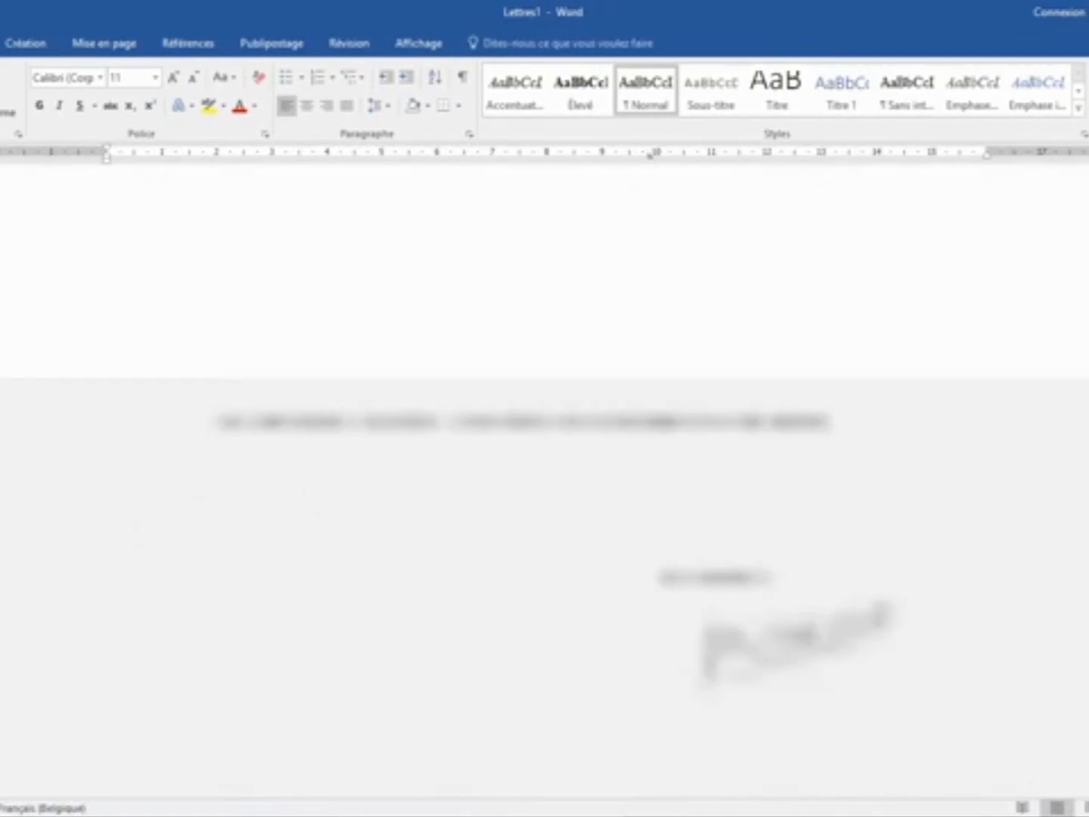
{"action": "scroll", "coordinate": [660, 490], "scroll_direction": "up", "scroll_amount": 20}
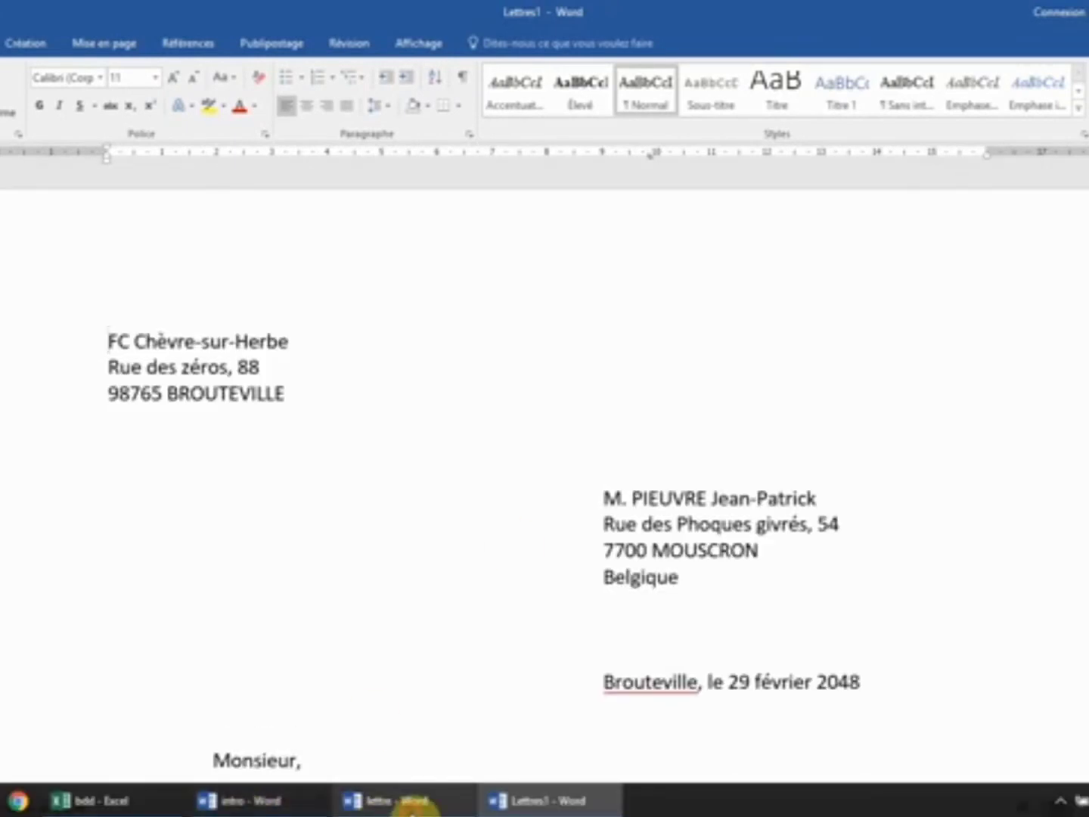
Switch back to the lettre document, choose the step-by-step mail merge wizard, and look over the previewed letter from sender block to menu.
{"action": "left_click", "coordinate": [378, 800]}
{"action": "left_click", "coordinate": [6, 87]}
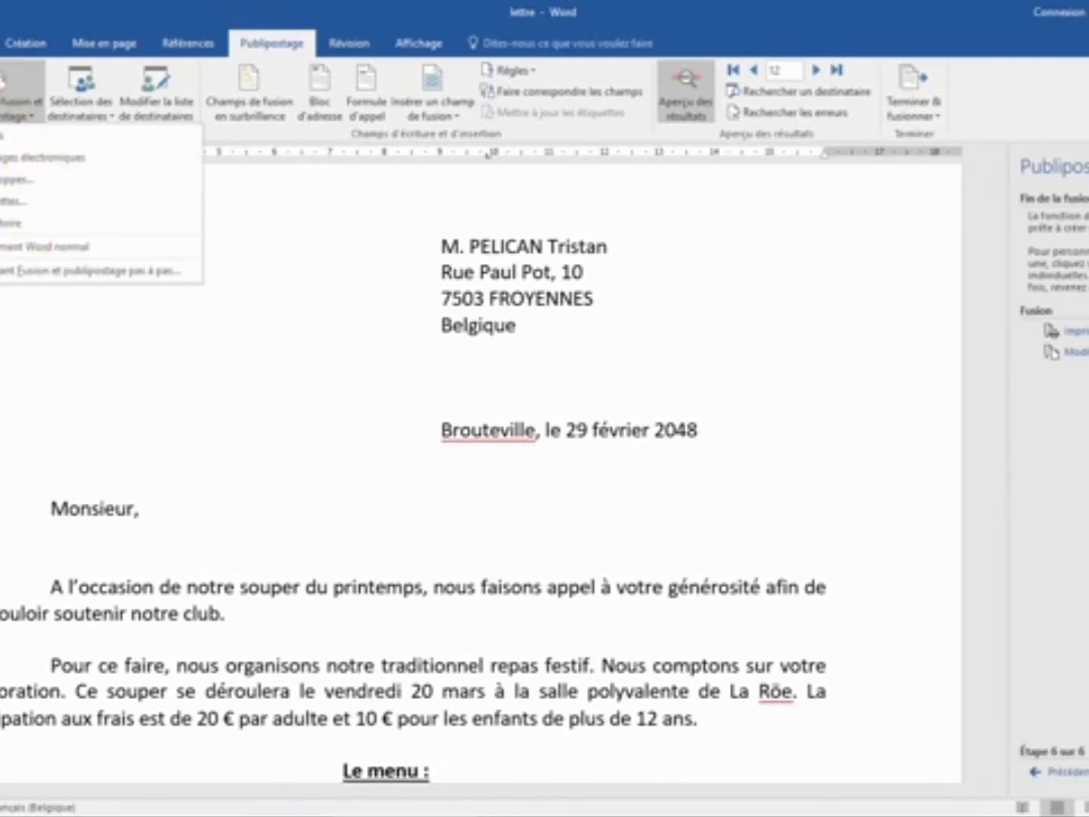
{"action": "left_click", "coordinate": [76, 274]}
{"action": "scroll", "coordinate": [851, 435], "scroll_direction": "up", "scroll_amount": 2}
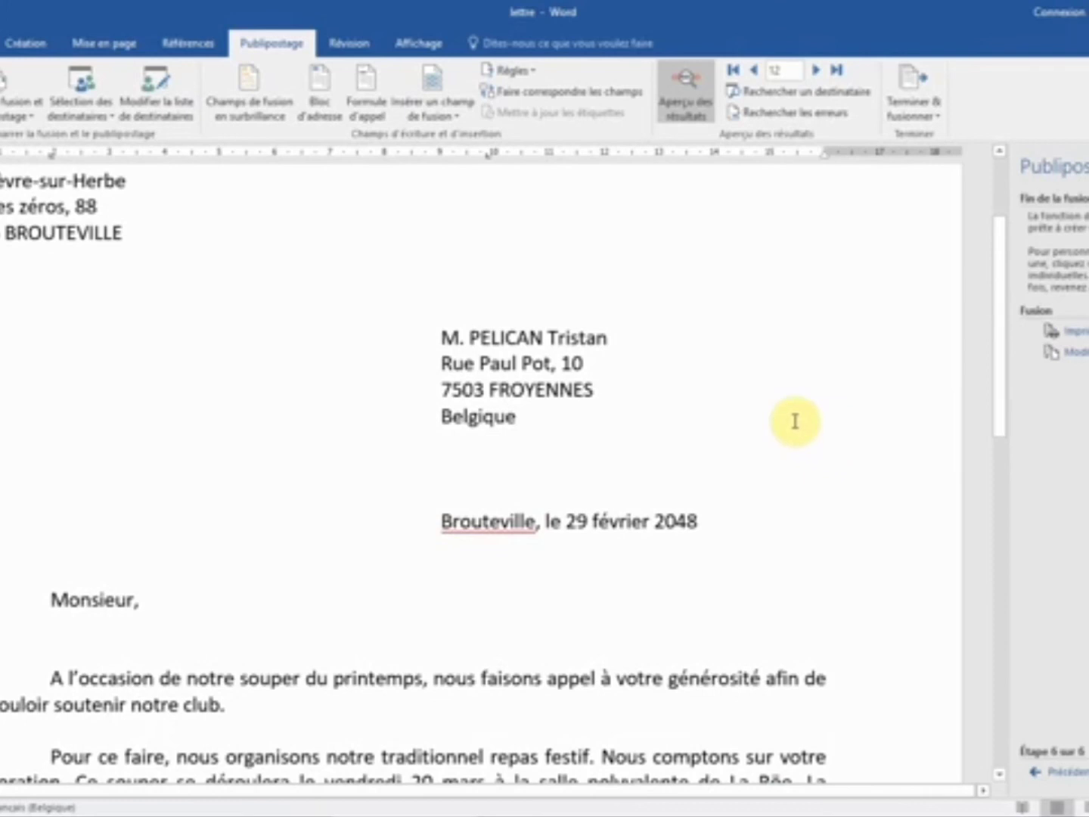
{"action": "scroll", "coordinate": [796, 421], "scroll_direction": "up", "scroll_amount": 3}
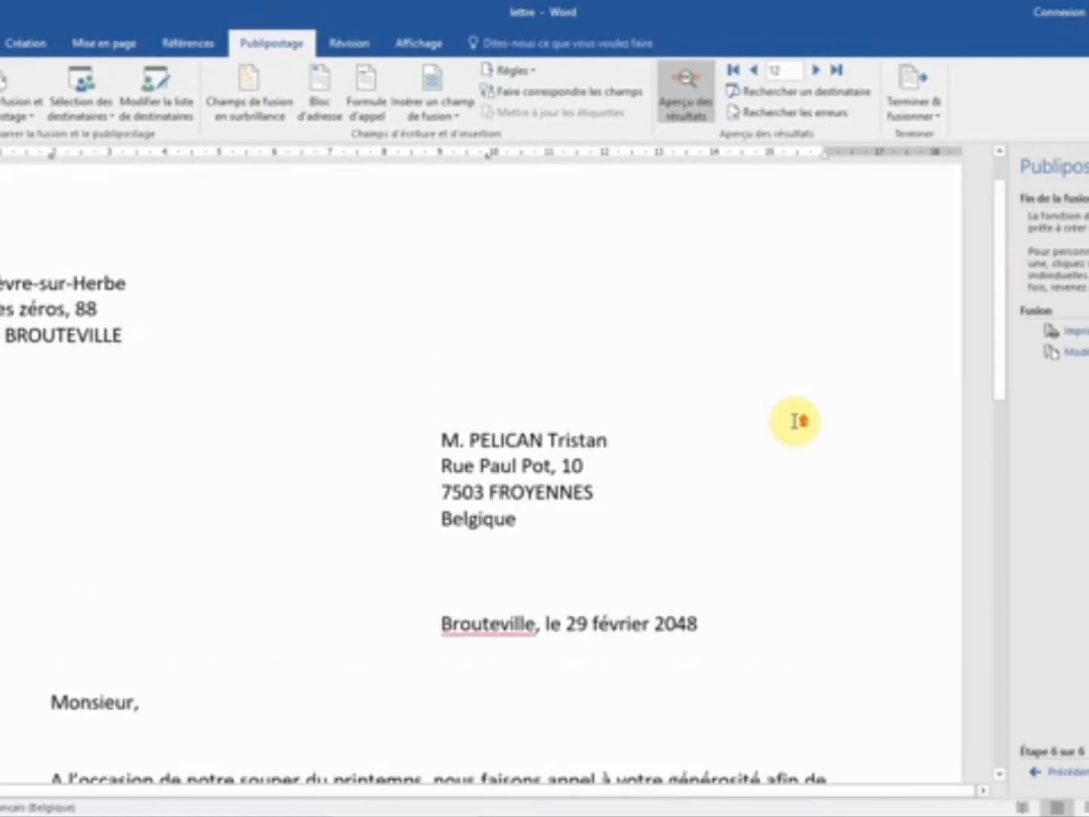
{"action": "scroll", "coordinate": [795, 422], "scroll_direction": "down", "scroll_amount": 6}
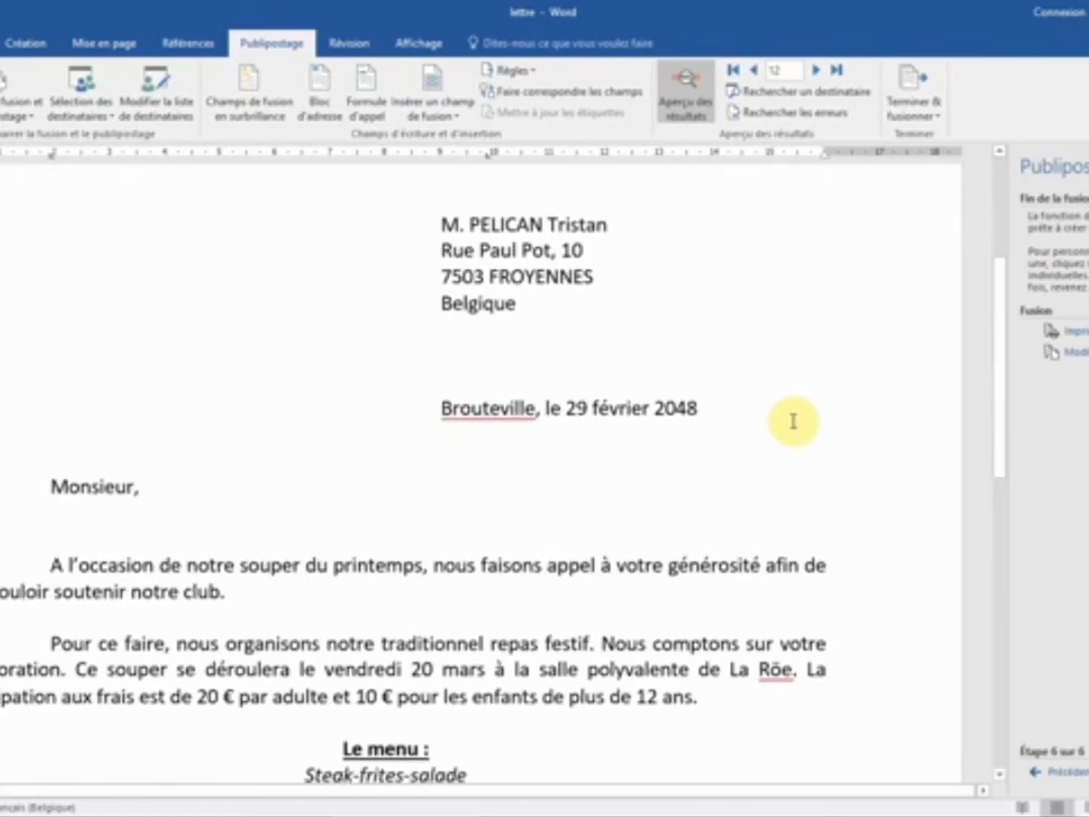